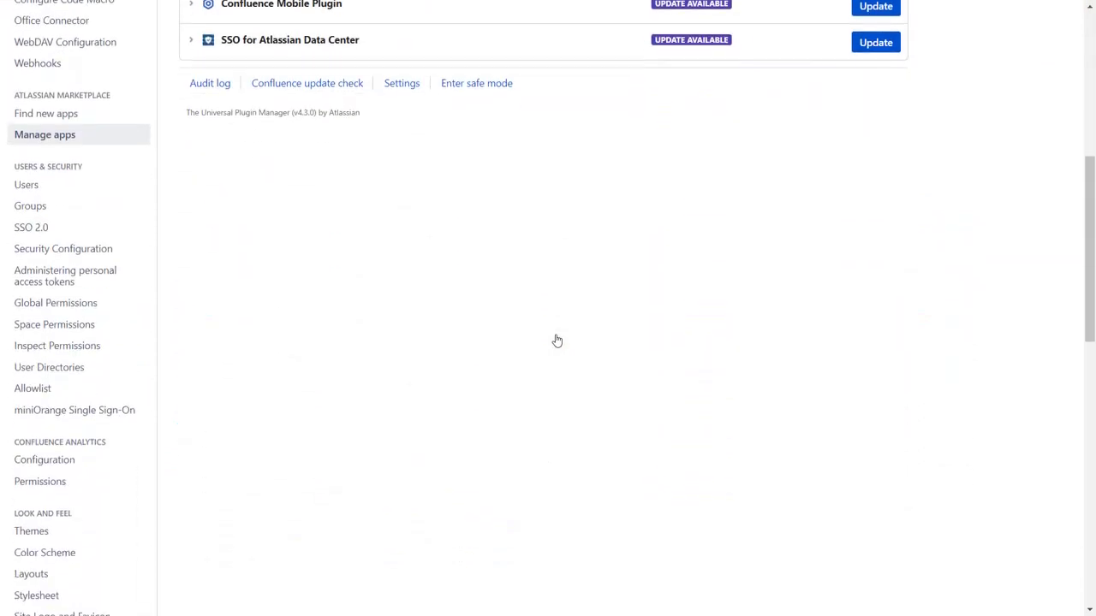
- In the miniOrange SSO plugin, add a new IdP via Quick Setup and select Google Apps
{"action": "left_click", "coordinate": [135, 377]}
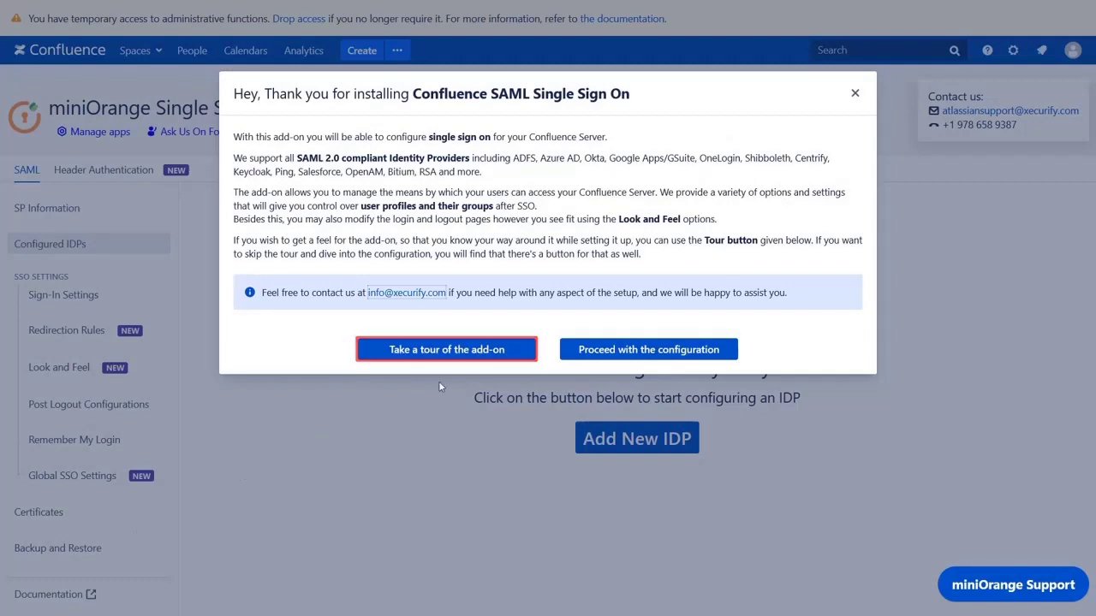
{"action": "left_click", "coordinate": [590, 364]}
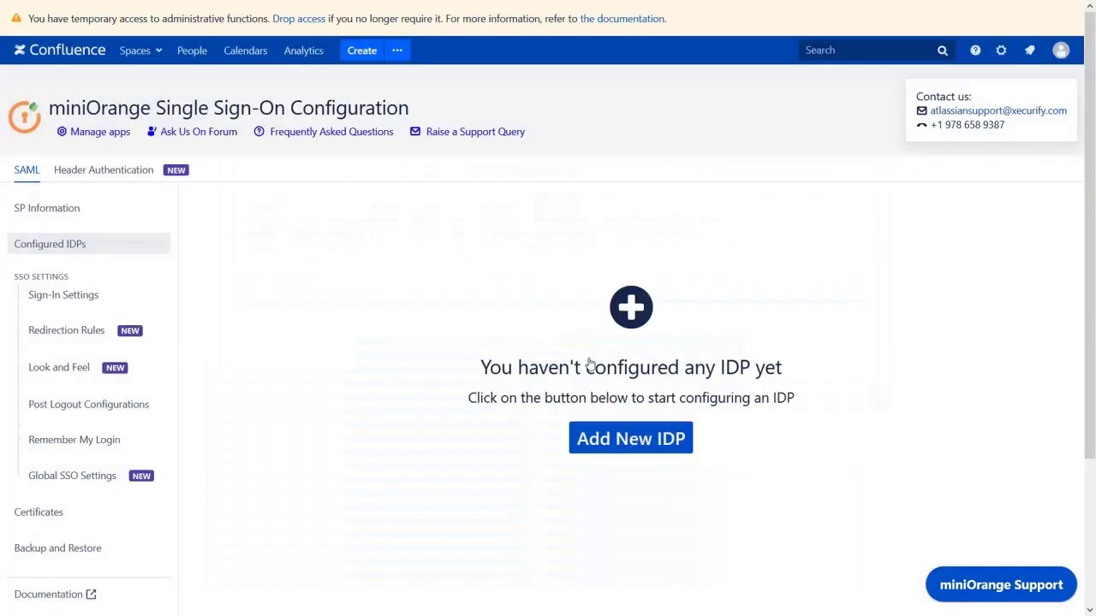
{"action": "left_click", "coordinate": [628, 439]}
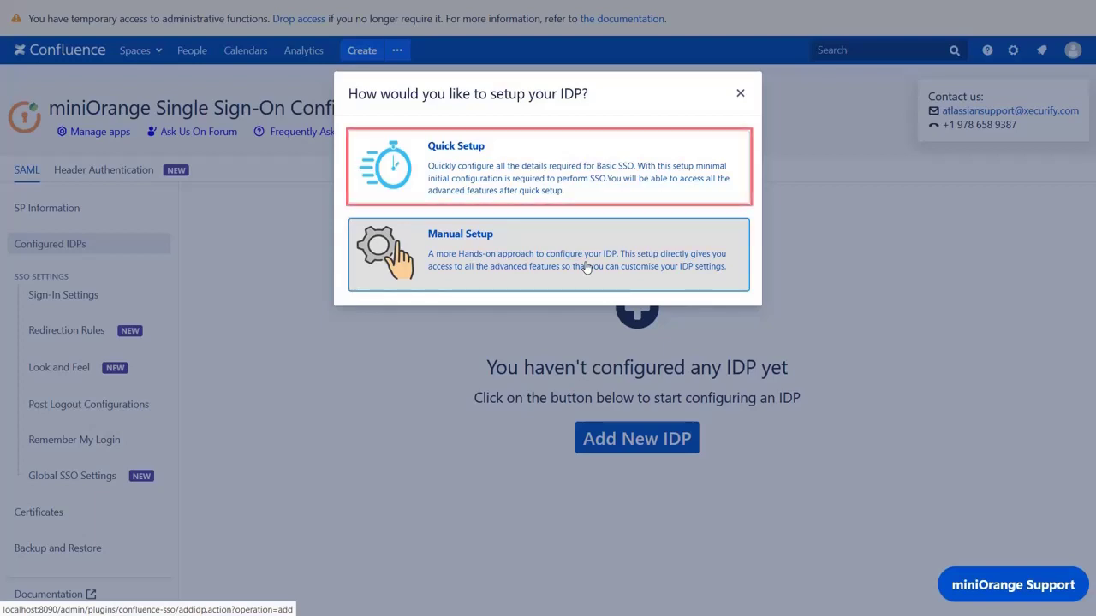
{"action": "left_click", "coordinate": [551, 180]}
{"action": "scroll", "coordinate": [639, 272], "scroll_direction": "down", "scroll_amount": 3}
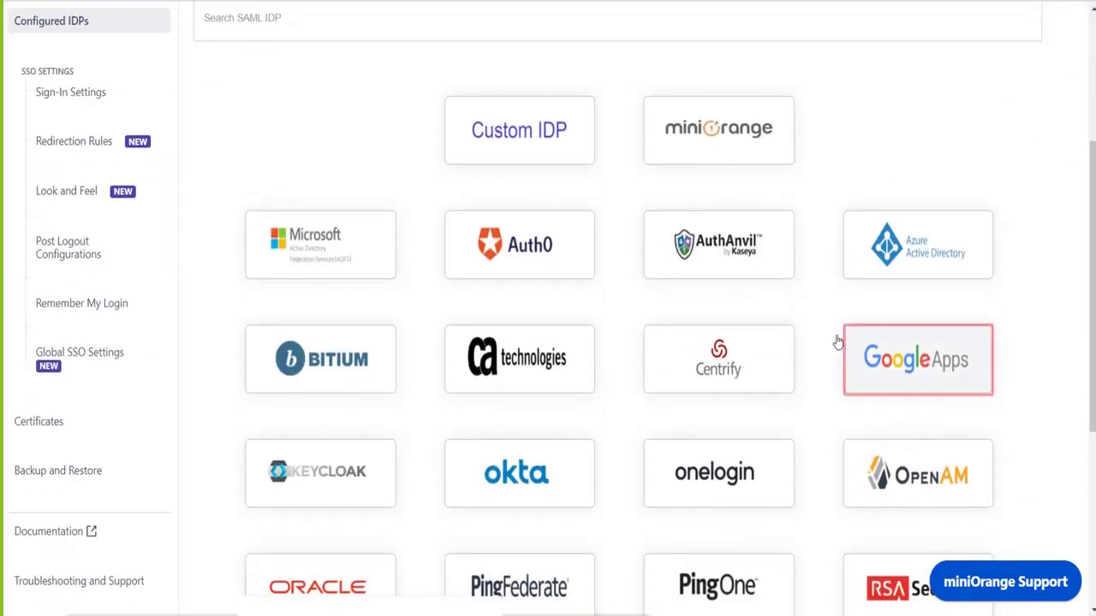
{"action": "left_click", "coordinate": [913, 363]}
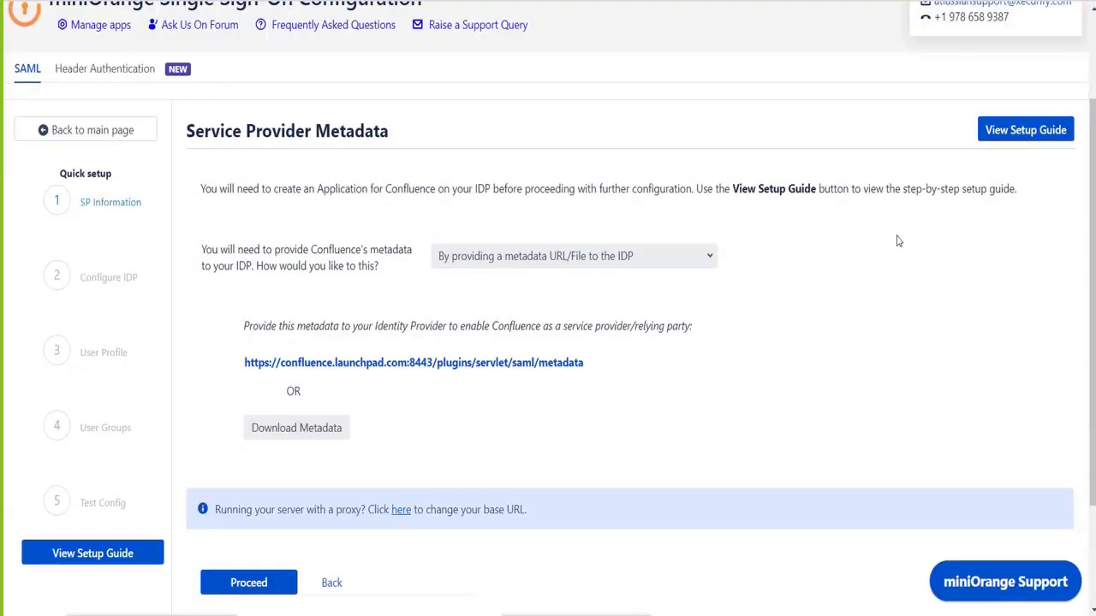
- Open miniOrange's View Setup Guide and read through the Google Apps setup steps
{"action": "left_click", "coordinate": [1019, 130]}
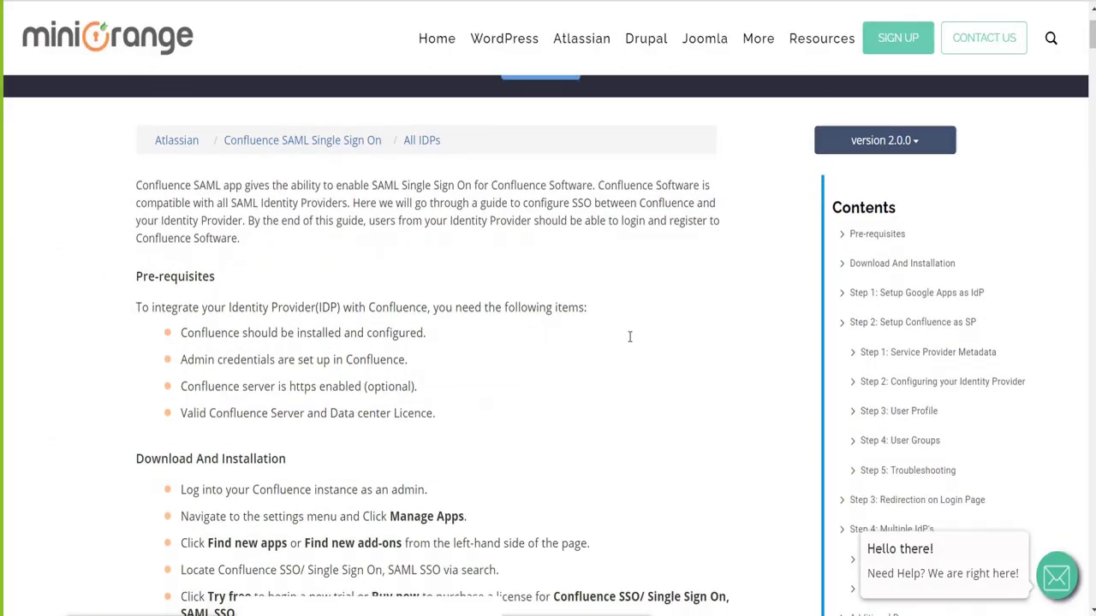
{"action": "scroll", "coordinate": [628, 335], "scroll_direction": "down", "scroll_amount": 10}
{"action": "scroll", "coordinate": [421, 255], "scroll_direction": "down", "scroll_amount": 15}
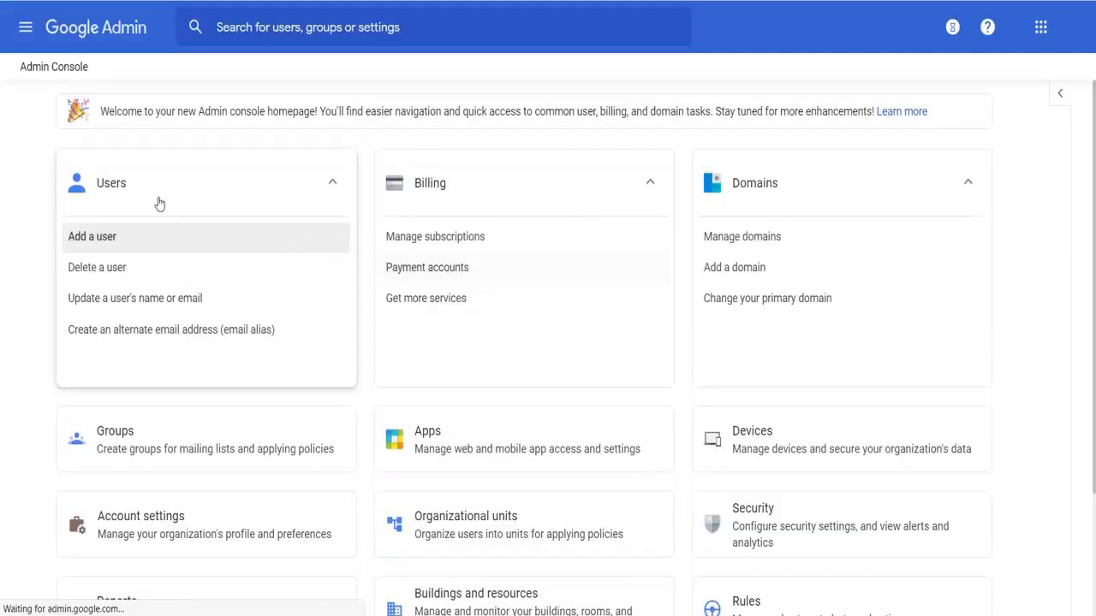
- Go to Apps > SAML apps in Google Admin and start adding a custom SAML app
{"action": "left_click", "coordinate": [26, 27]}
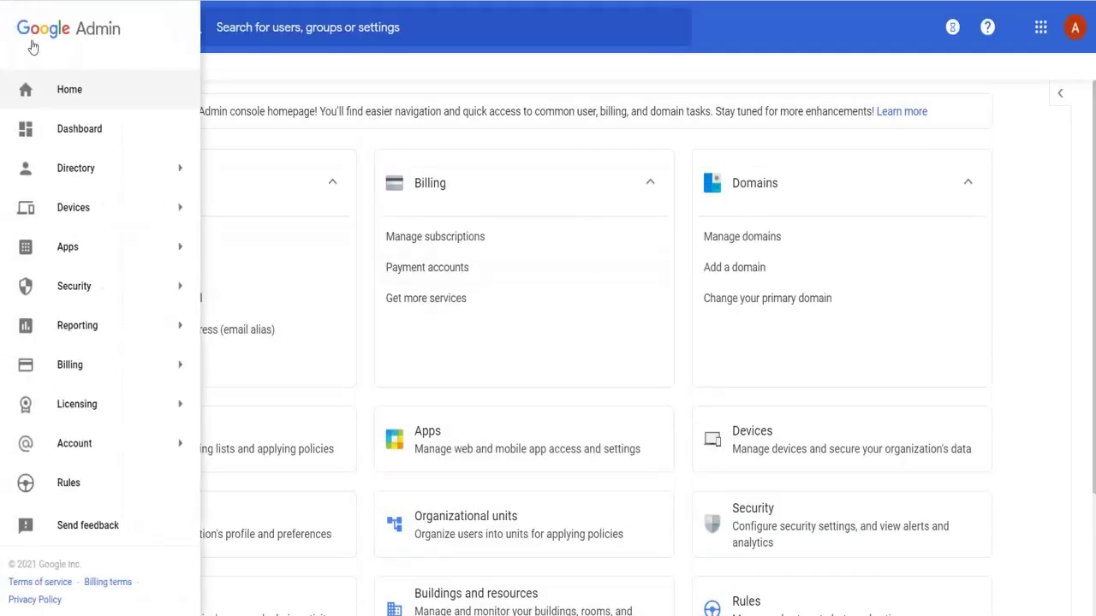
{"action": "mouse_move", "coordinate": [97, 261]}
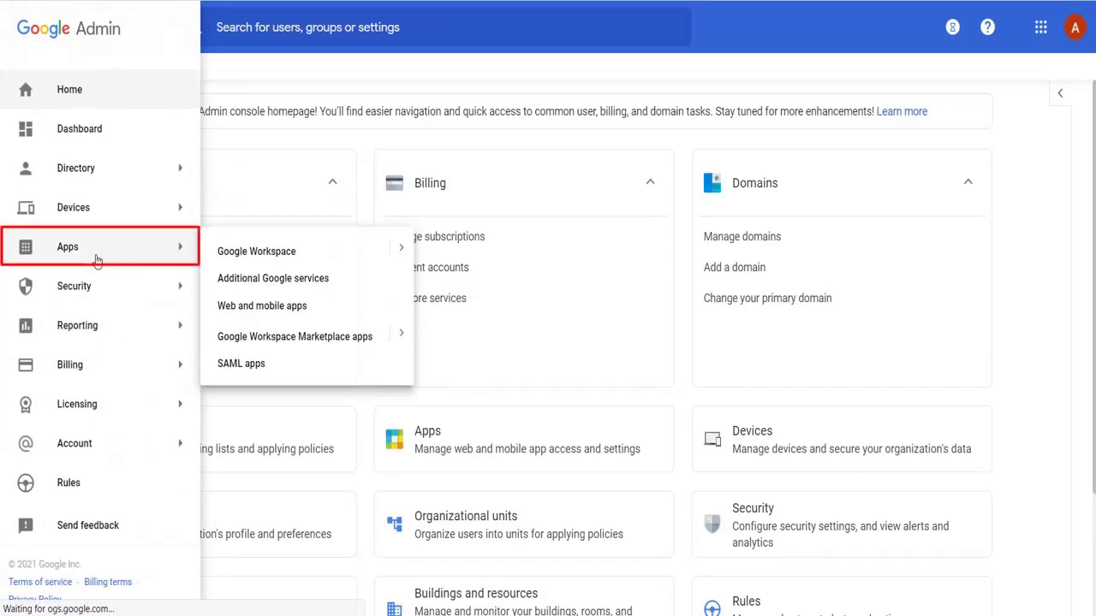
{"action": "left_click", "coordinate": [236, 370]}
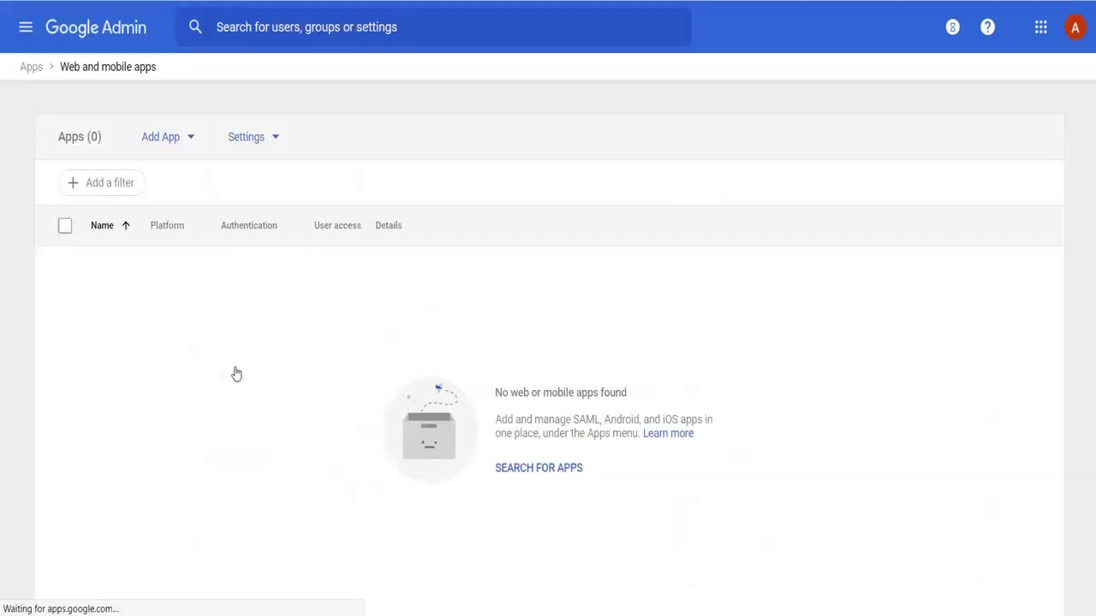
{"action": "left_click", "coordinate": [161, 147]}
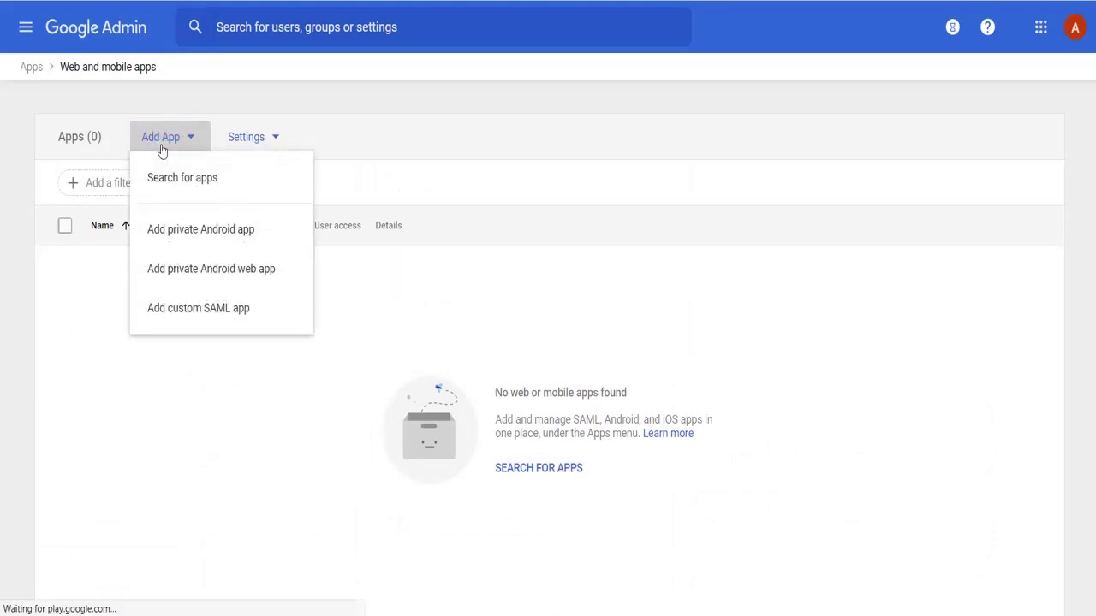
{"action": "left_click", "coordinate": [196, 307]}
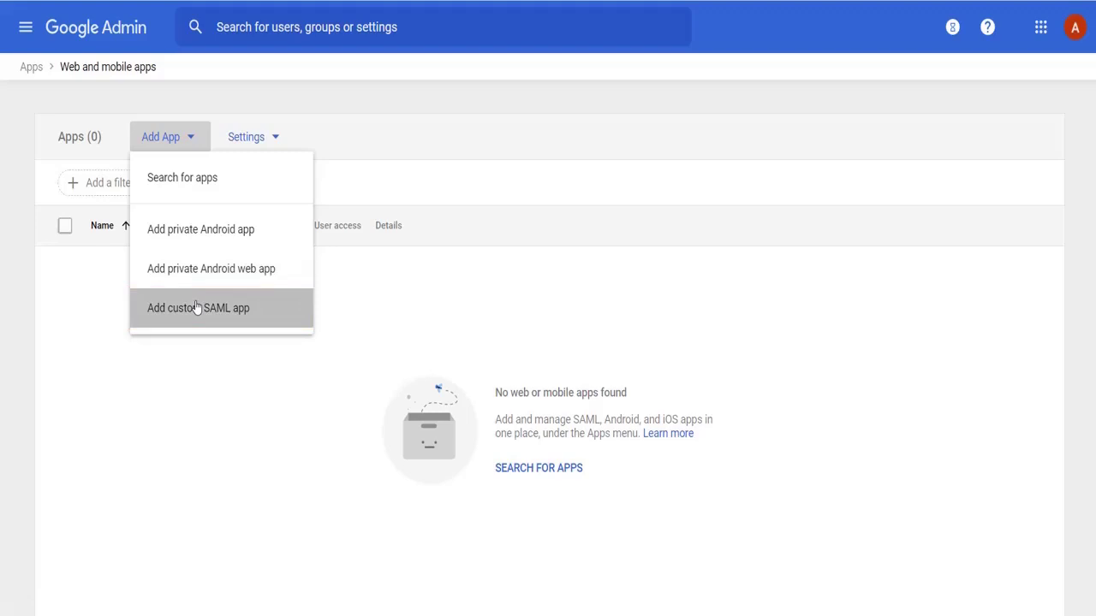
- Name the custom SAML app 'G Suite', download Google's IdP metadata, and continue to service provider details
{"action": "type", "text": "G S"}
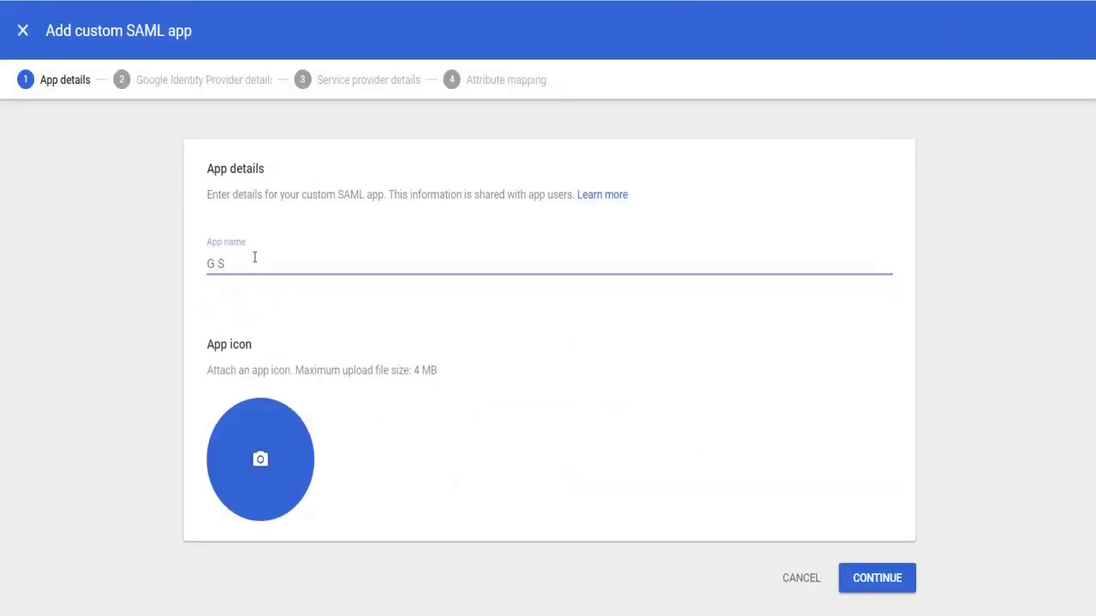
{"action": "type", "text": "uite"}
{"action": "left_click", "coordinate": [856, 579]}
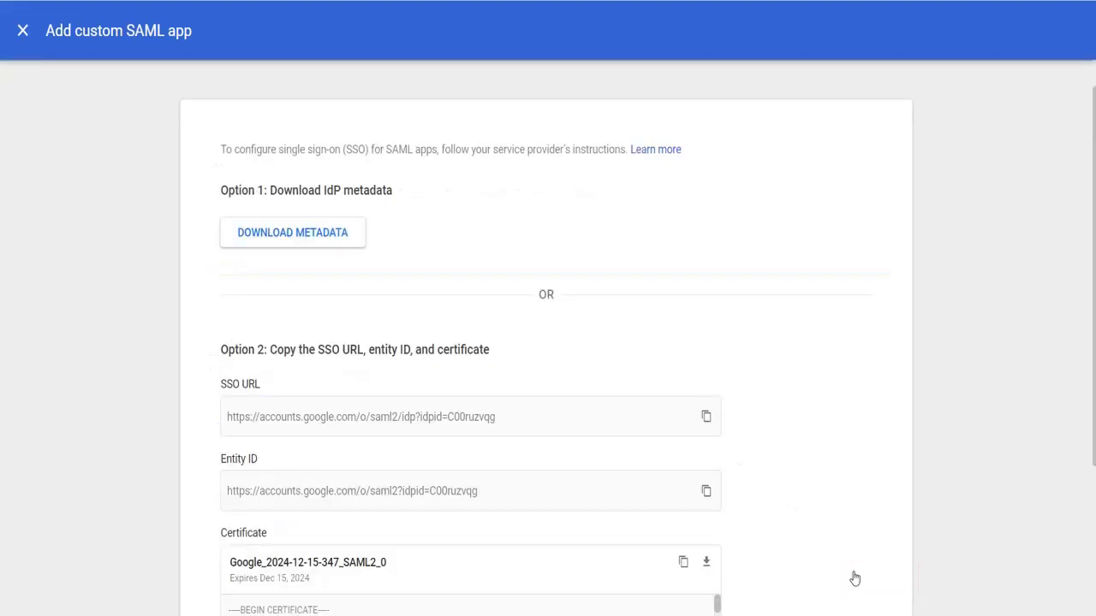
{"action": "scroll", "coordinate": [582, 471], "scroll_direction": "down", "scroll_amount": 1}
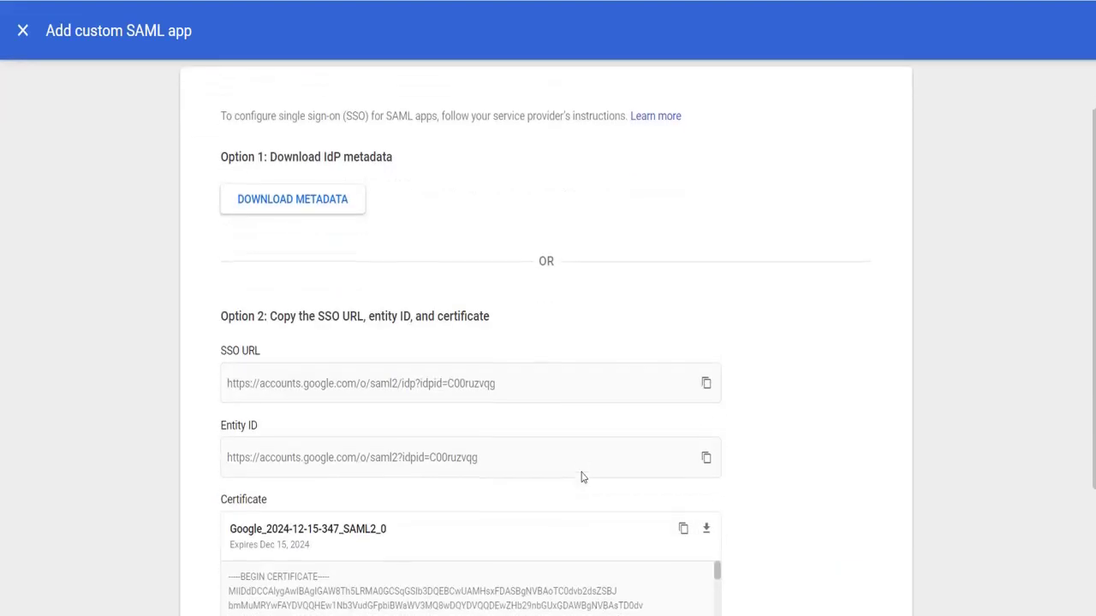
{"action": "scroll", "coordinate": [583, 477], "scroll_direction": "down", "scroll_amount": 1}
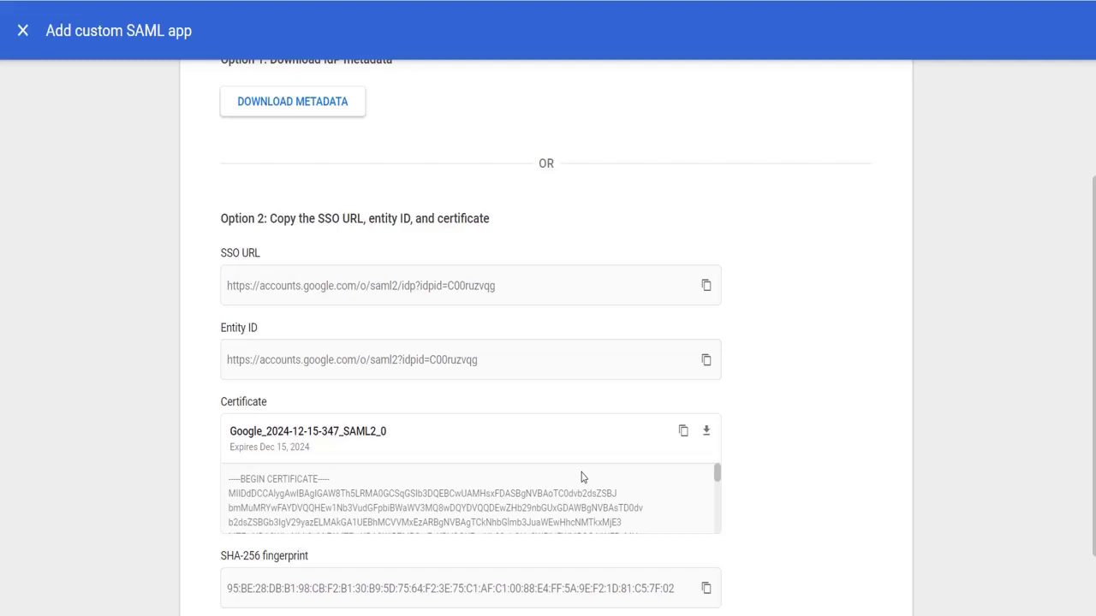
{"action": "left_click", "coordinate": [330, 107]}
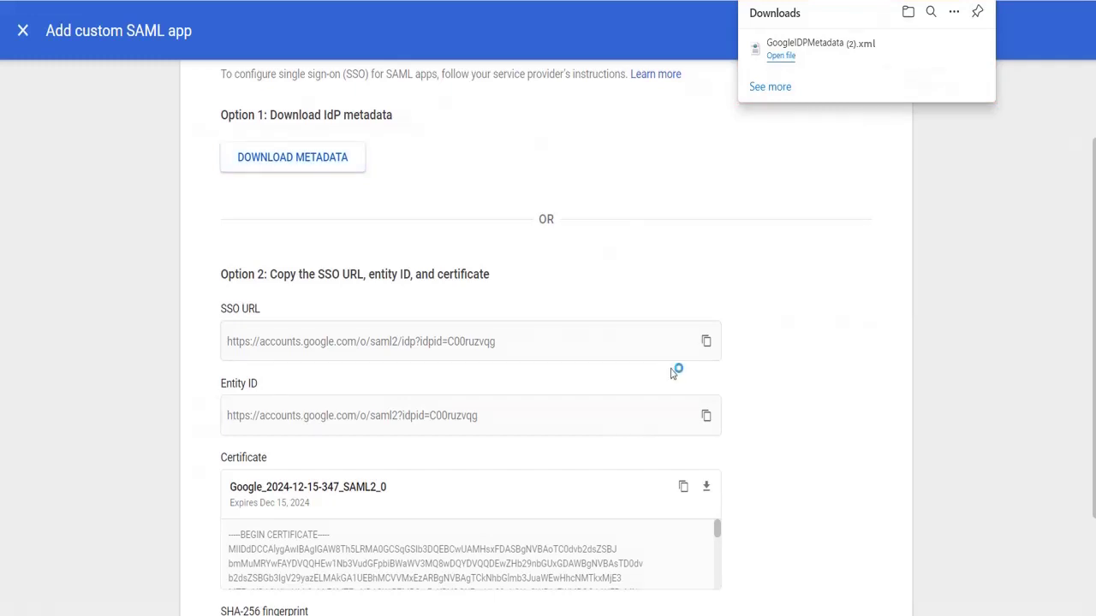
{"action": "scroll", "coordinate": [672, 372], "scroll_direction": "up", "scroll_amount": 2}
{"action": "scroll", "coordinate": [672, 372], "scroll_direction": "down", "scroll_amount": 5}
{"action": "left_click", "coordinate": [847, 590]}
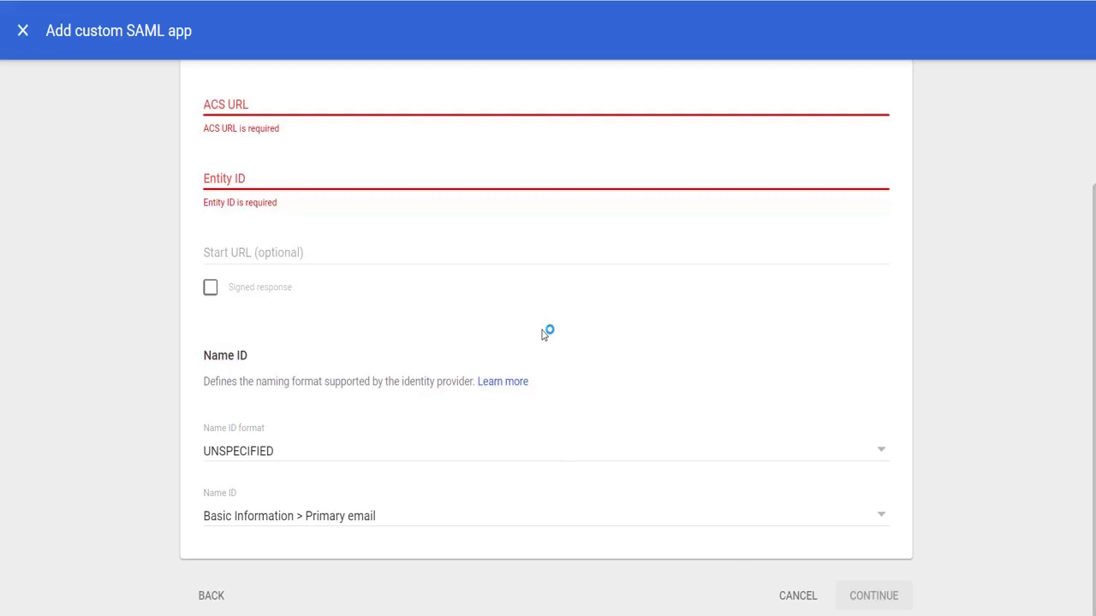
- Set Confluence's SP metadata option to 'By manually configuring the metadata on your IDP'
{"action": "left_click", "coordinate": [709, 340]}
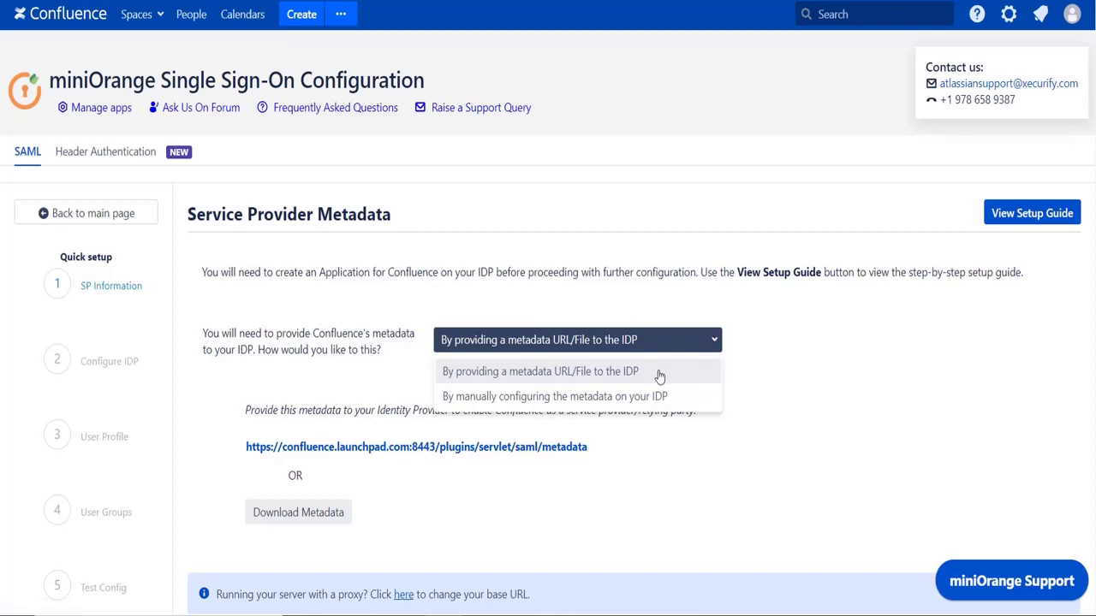
{"action": "left_click", "coordinate": [639, 402]}
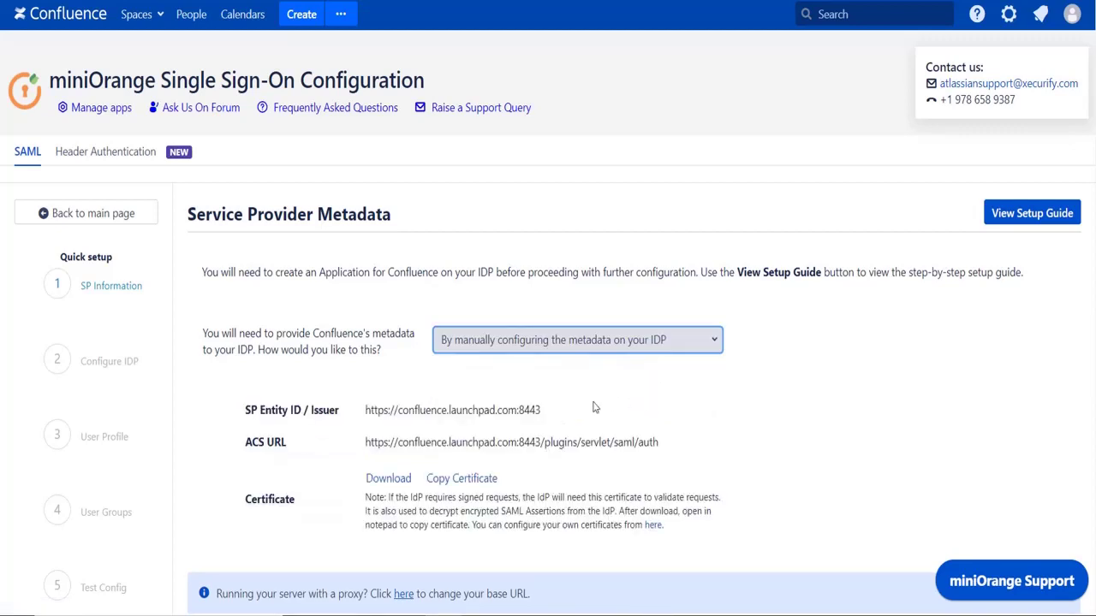
- Copy Confluence's ACS URL and SP Entity ID into the Google SAML app, then continue
{"action": "left_click", "coordinate": [765, 442]}
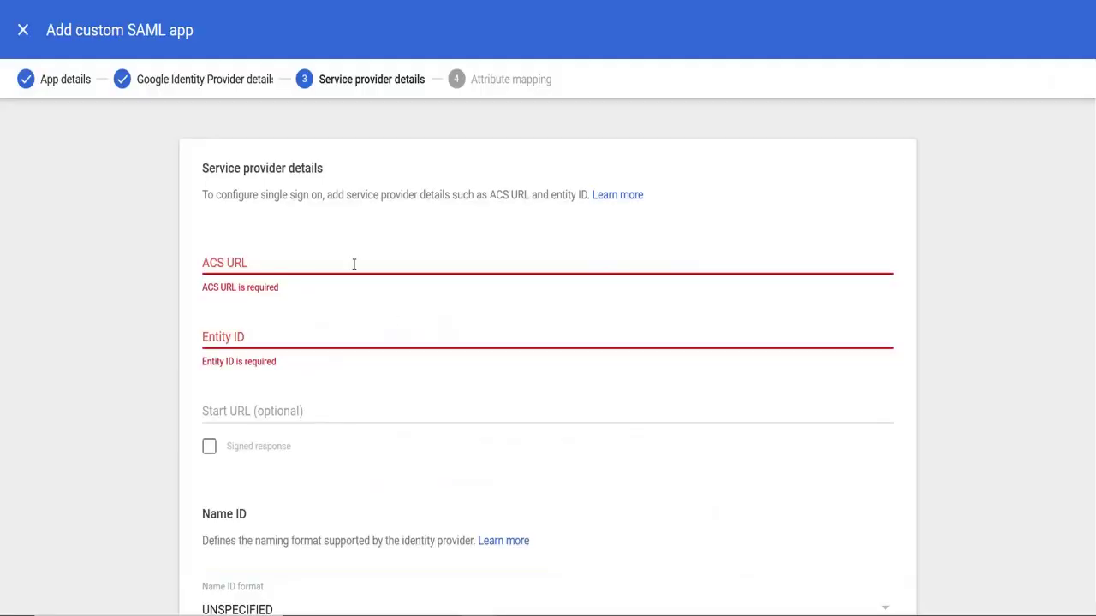
{"action": "left_click", "coordinate": [354, 263]}
{"action": "key", "text": "ctrl+v"}
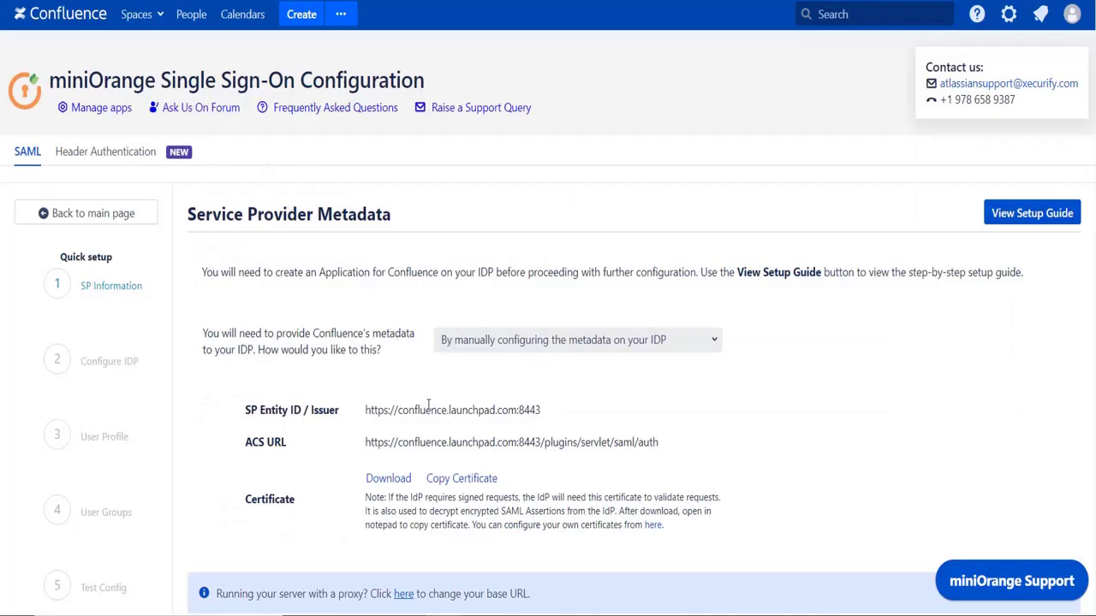
{"action": "left_click", "coordinate": [428, 408]}
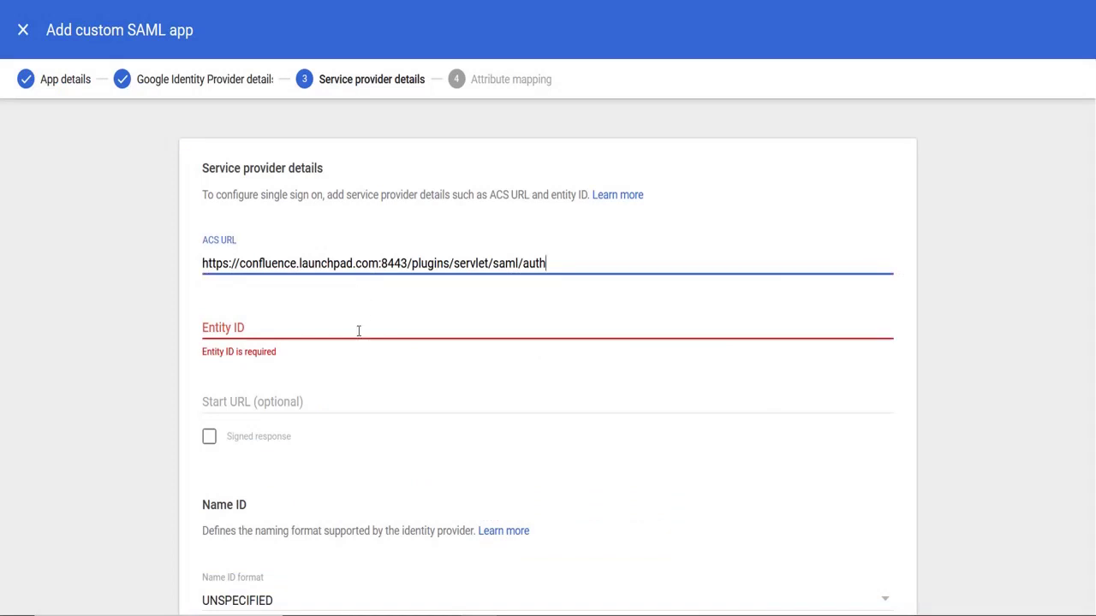
{"action": "left_click", "coordinate": [357, 330]}
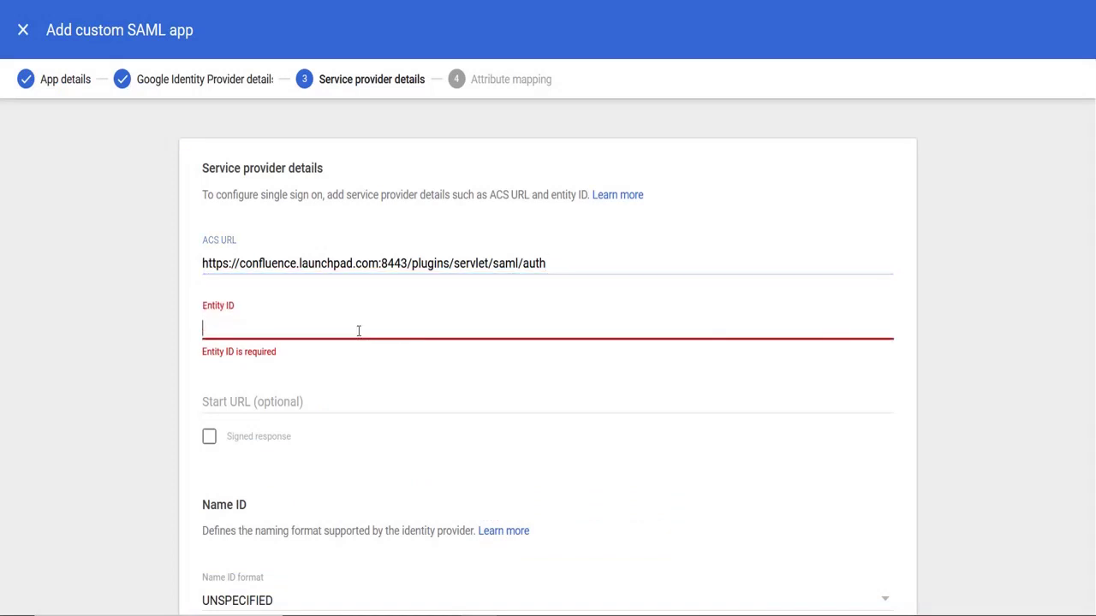
{"action": "key", "text": "ctrl+v"}
{"action": "scroll", "coordinate": [357, 330], "scroll_direction": "down", "scroll_amount": 2}
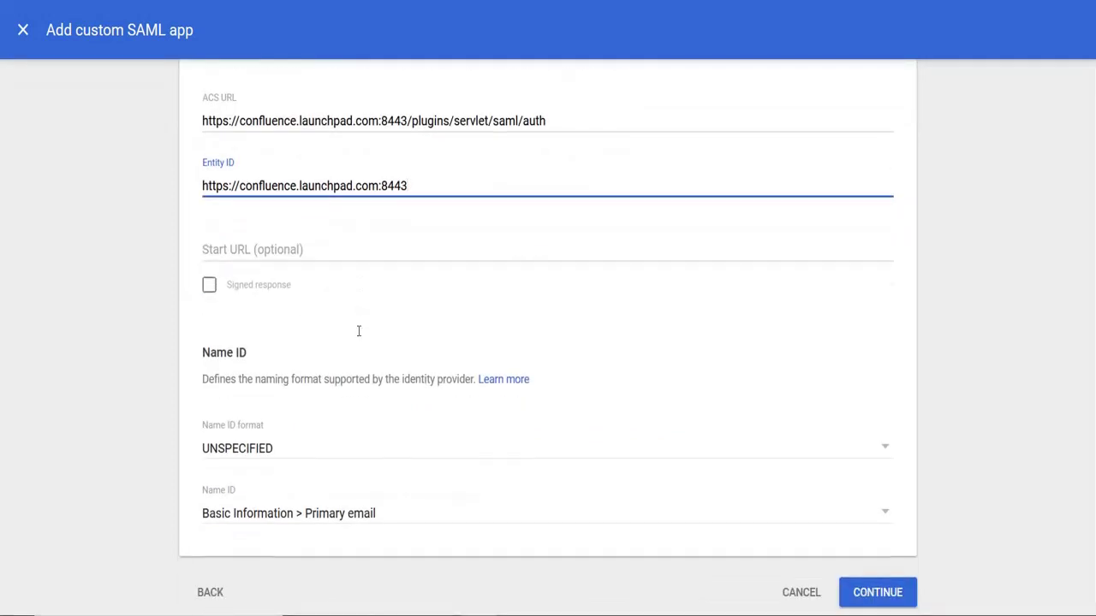
{"action": "left_click", "coordinate": [874, 594]}
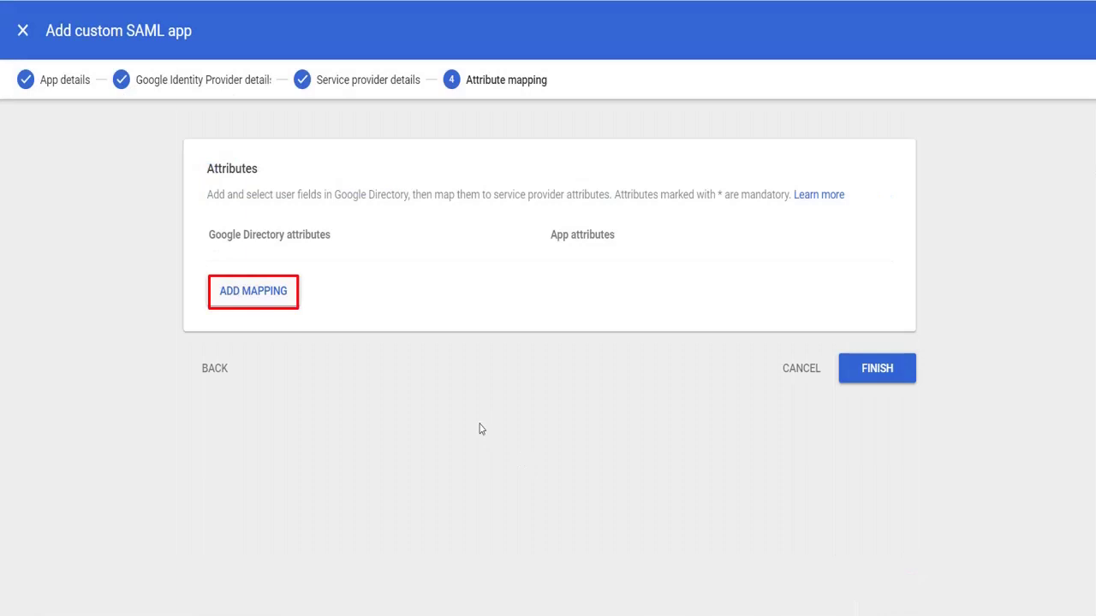
- Map First name to FirstName, Last name to LastName, and Primary email to email
{"action": "left_click", "coordinate": [246, 290]}
{"action": "left_click", "coordinate": [258, 273]}
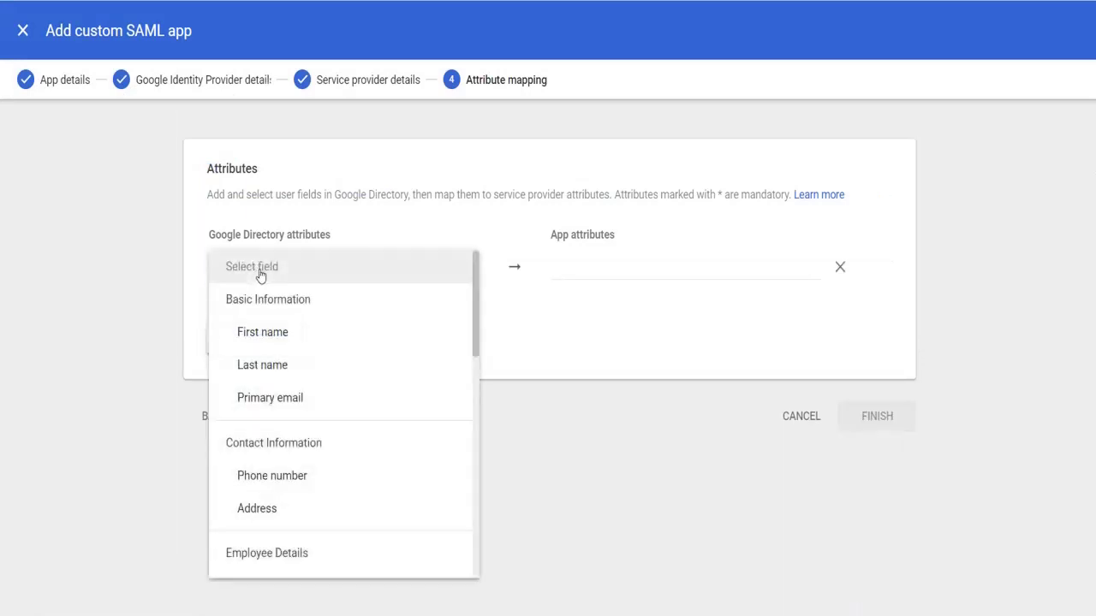
{"action": "left_click", "coordinate": [262, 332]}
{"action": "left_click", "coordinate": [557, 274]}
{"action": "type", "text": "FirstName"}
{"action": "left_click", "coordinate": [283, 356]}
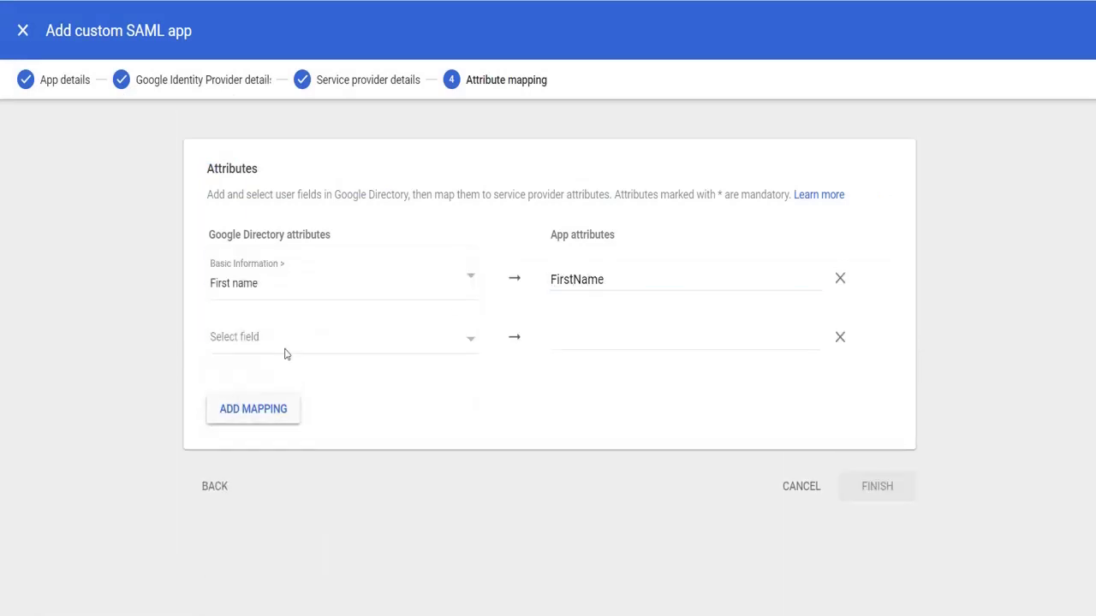
{"action": "left_click", "coordinate": [283, 343]}
{"action": "left_click", "coordinate": [262, 433]}
{"action": "left_click", "coordinate": [555, 352]}
{"action": "type", "text": "LastName"}
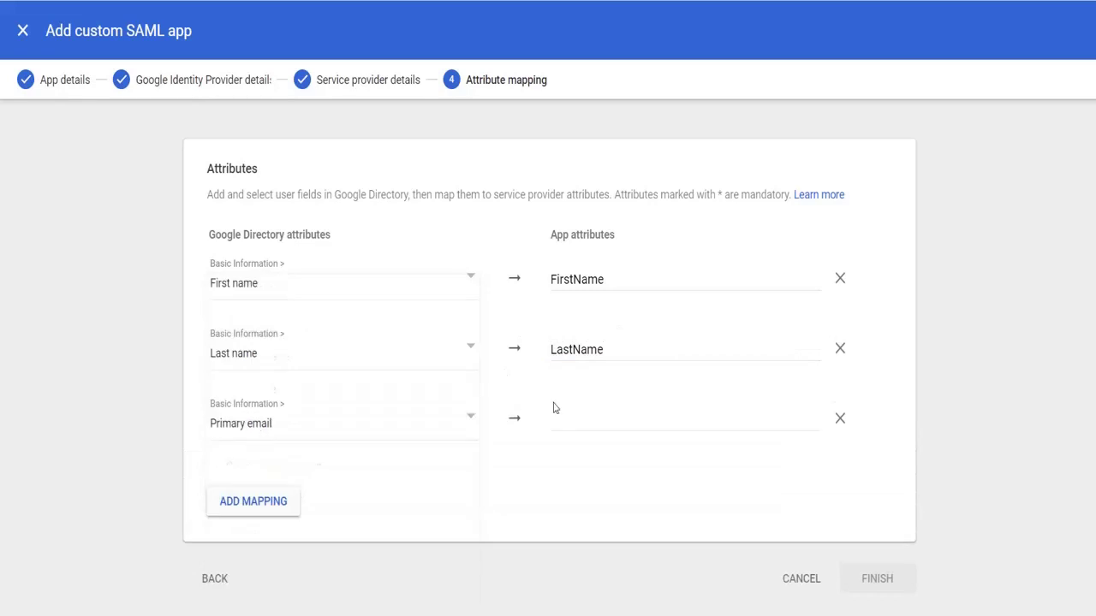
{"action": "left_click", "coordinate": [555, 420]}
{"action": "type", "text": "email"}
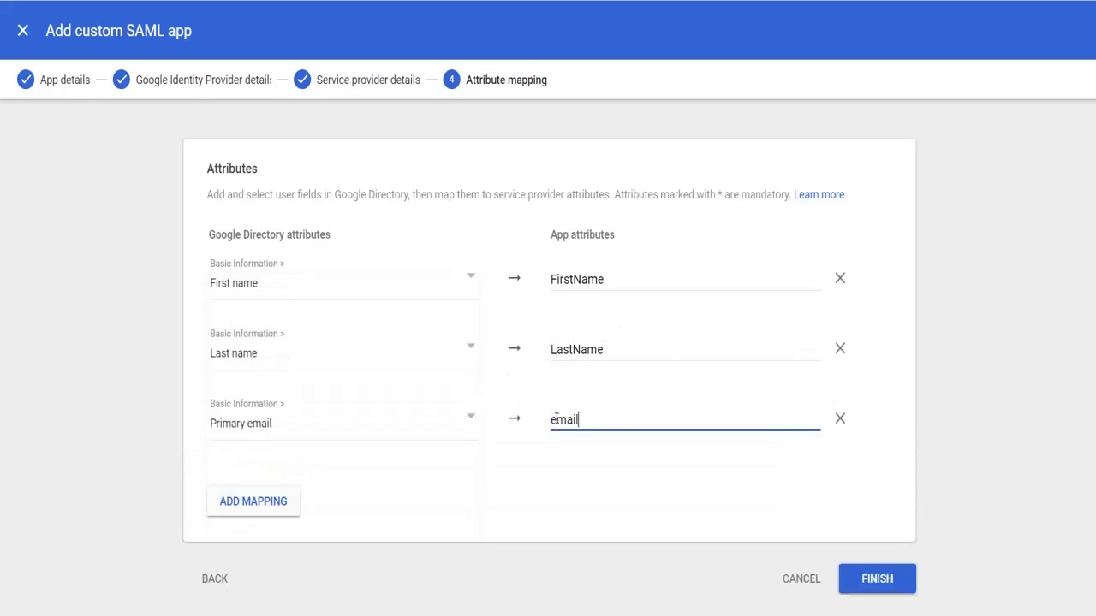
- Finish creating the G Suite app and save its service status as ON for everyone
{"action": "left_click", "coordinate": [850, 584]}
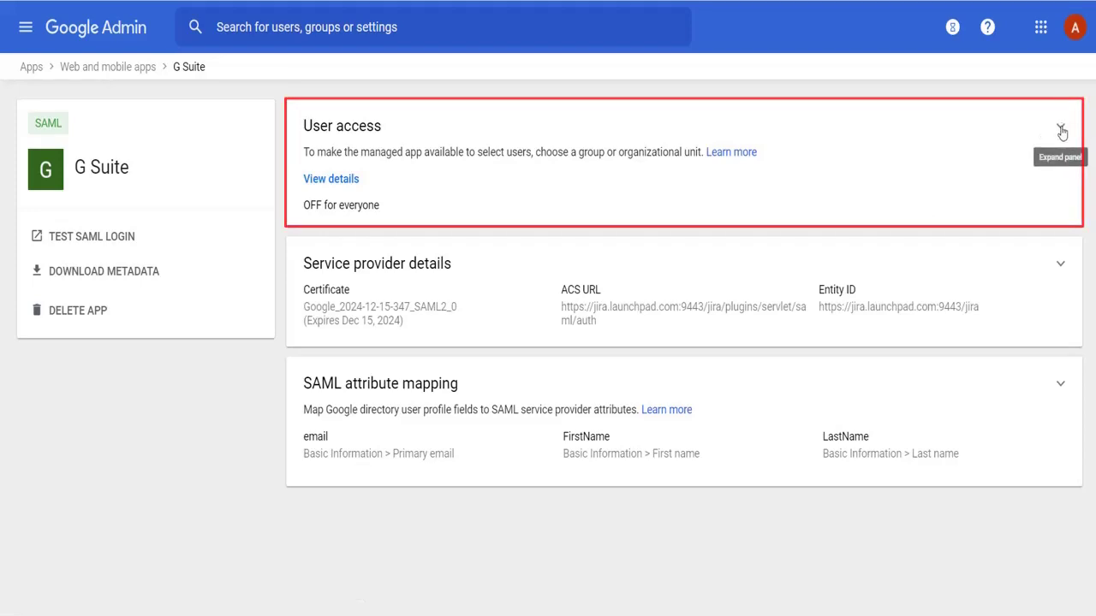
{"action": "left_click", "coordinate": [1061, 131]}
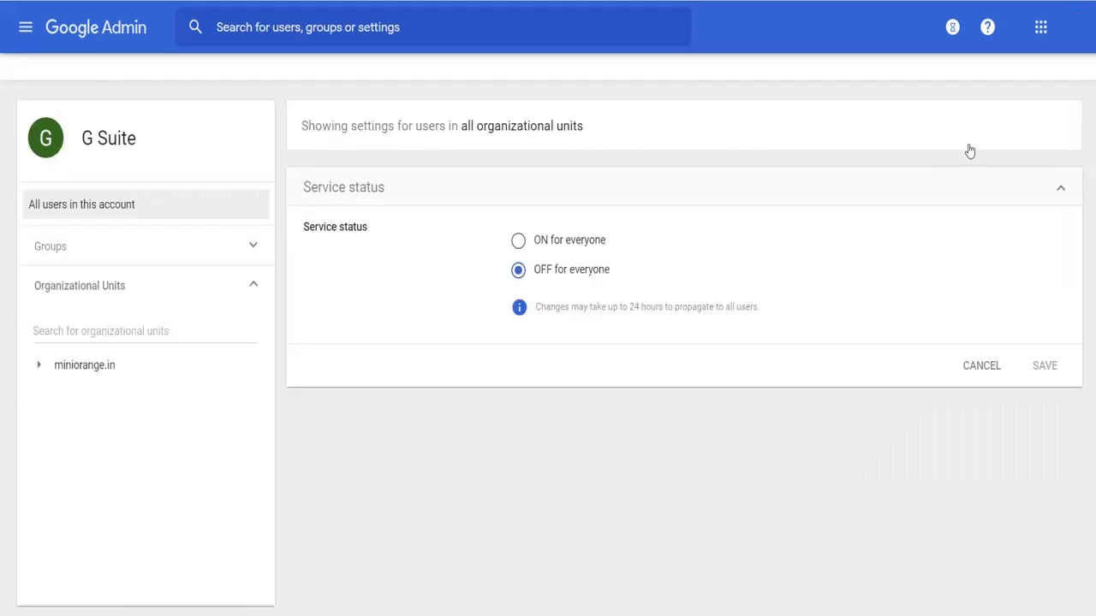
{"action": "left_click", "coordinate": [517, 240]}
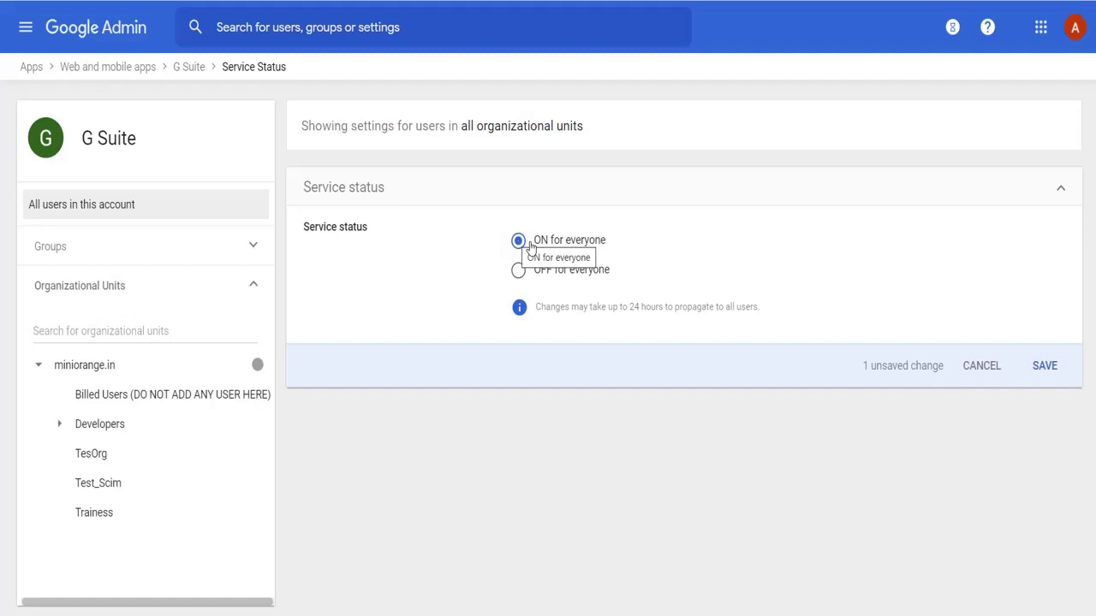
{"action": "left_click", "coordinate": [1042, 367]}
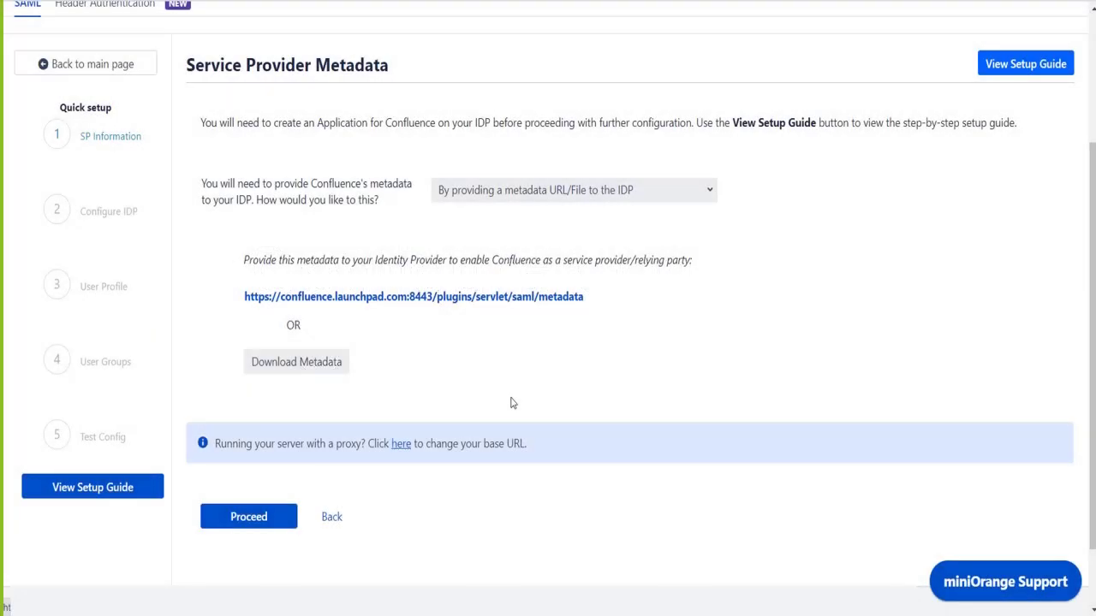
- Proceed to the Configure IDP step and enter Gsuite as the custom IdP name
{"action": "left_click", "coordinate": [285, 519]}
{"action": "left_click", "coordinate": [538, 387]}
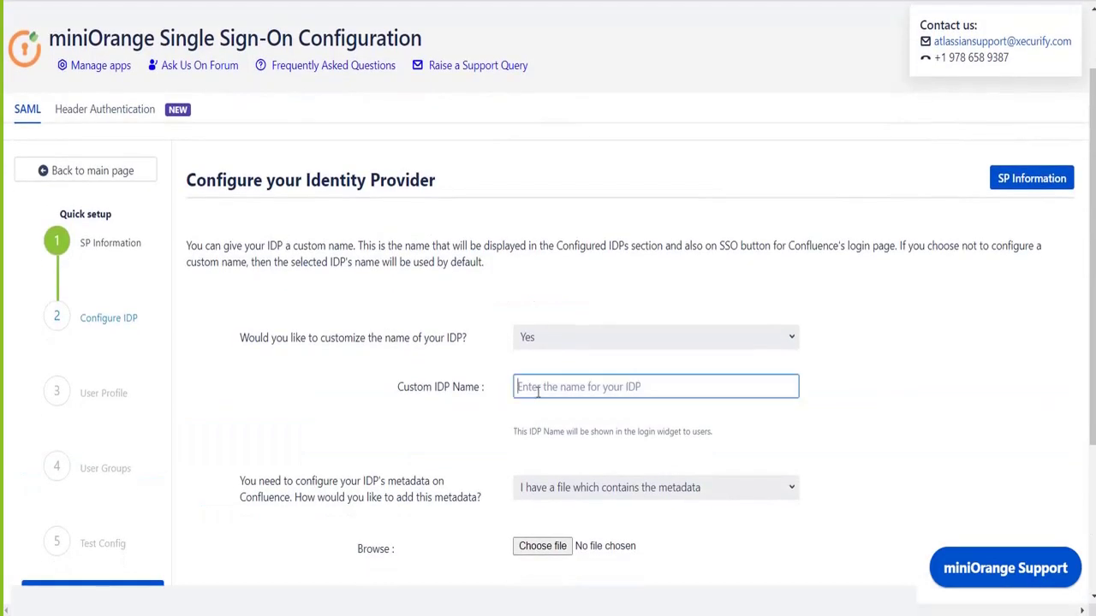
{"action": "type", "text": "Gsuite"}
{"action": "scroll", "coordinate": [692, 284], "scroll_direction": "down", "scroll_amount": 2}
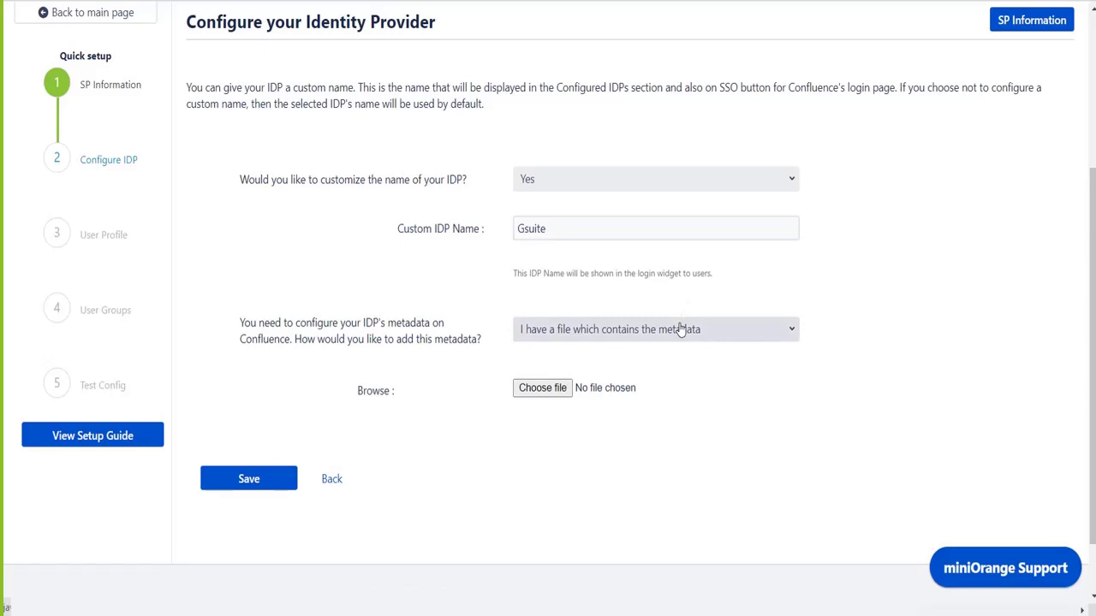
- Attach GoogleIDPMetadata (2).xml as the IdP metadata file
{"action": "left_click", "coordinate": [715, 333]}
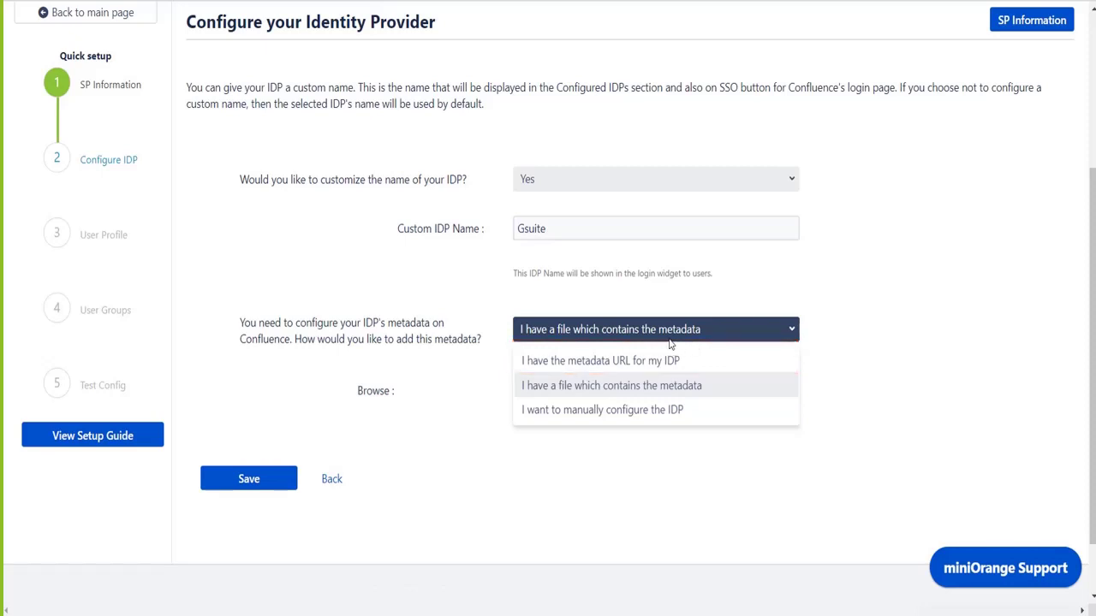
{"action": "left_click", "coordinate": [642, 386]}
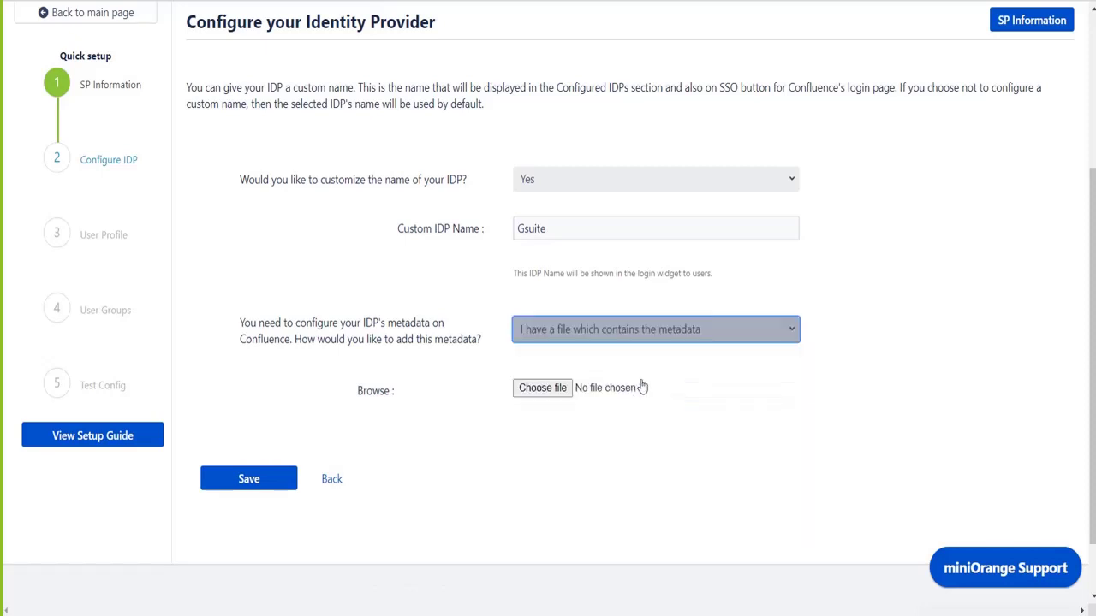
{"action": "left_click", "coordinate": [541, 389]}
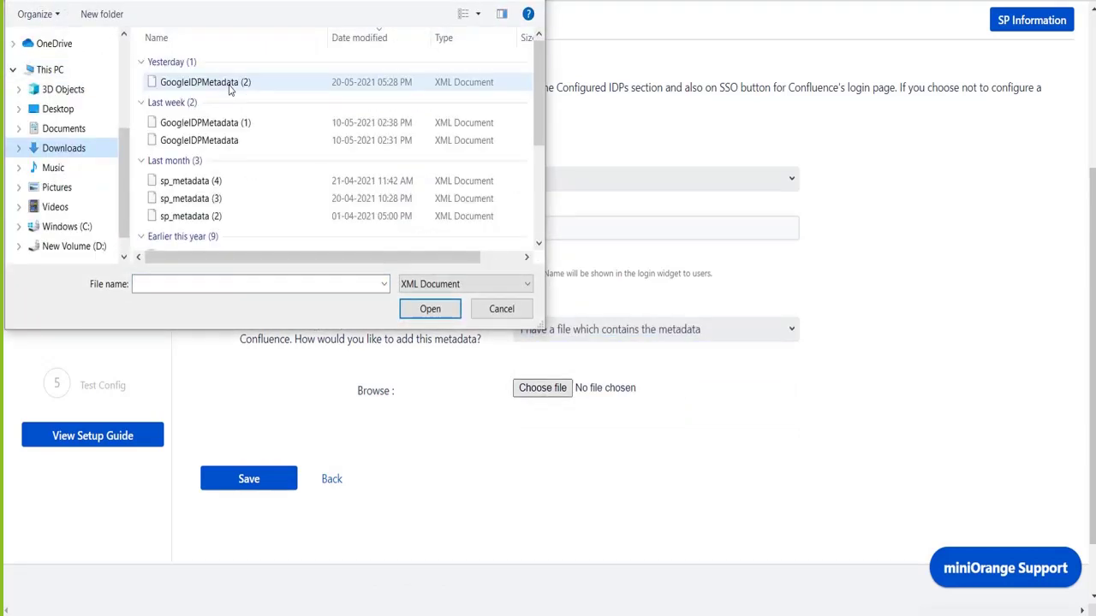
{"action": "left_click", "coordinate": [206, 80]}
{"action": "left_click", "coordinate": [428, 309]}
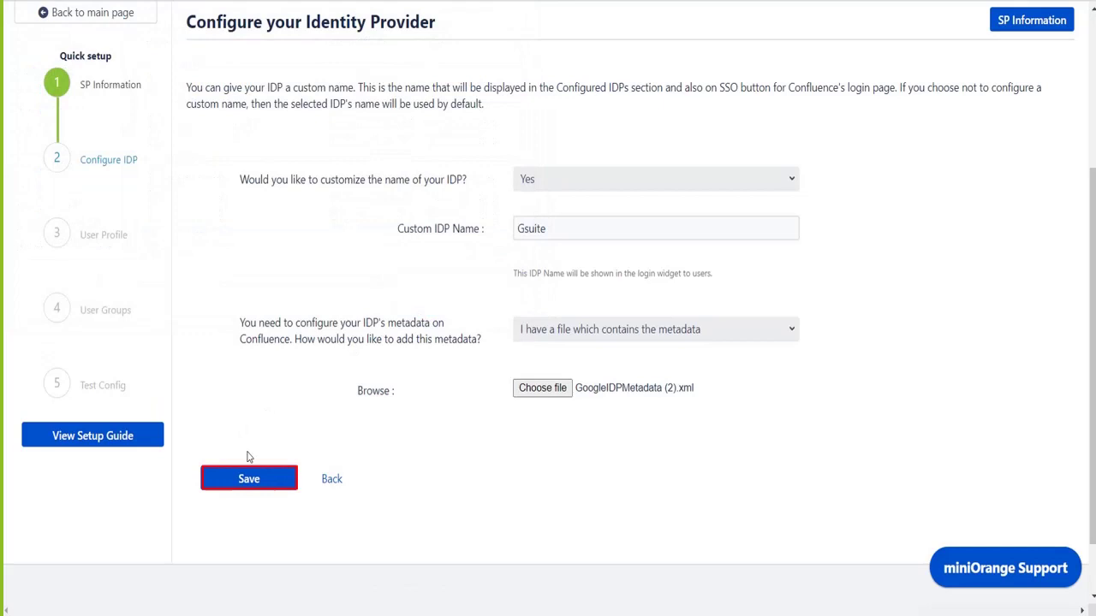
- Save the Gsuite IdP settings and open the Test and Get Attributes URL in an incognito window
{"action": "left_click", "coordinate": [249, 479]}
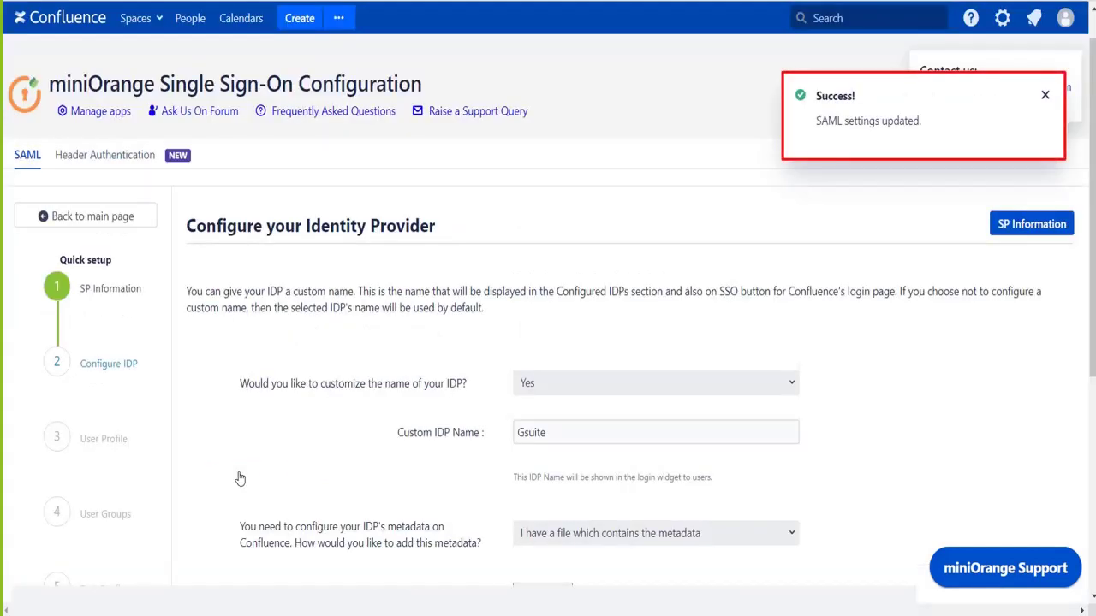
{"action": "scroll", "coordinate": [240, 478], "scroll_direction": "down", "scroll_amount": 3}
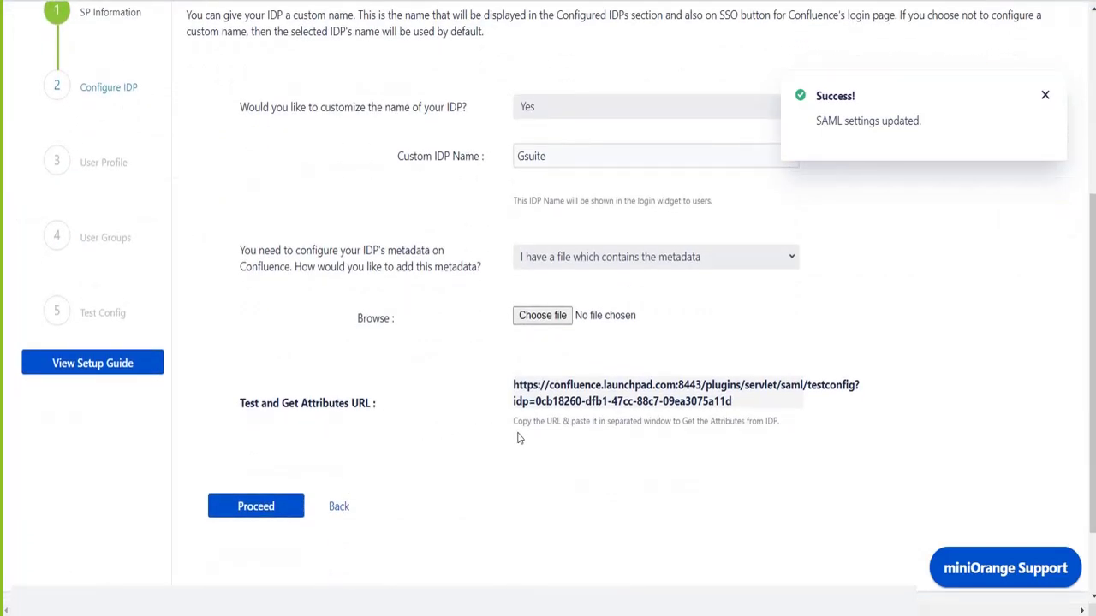
{"action": "left_click", "coordinate": [556, 399]}
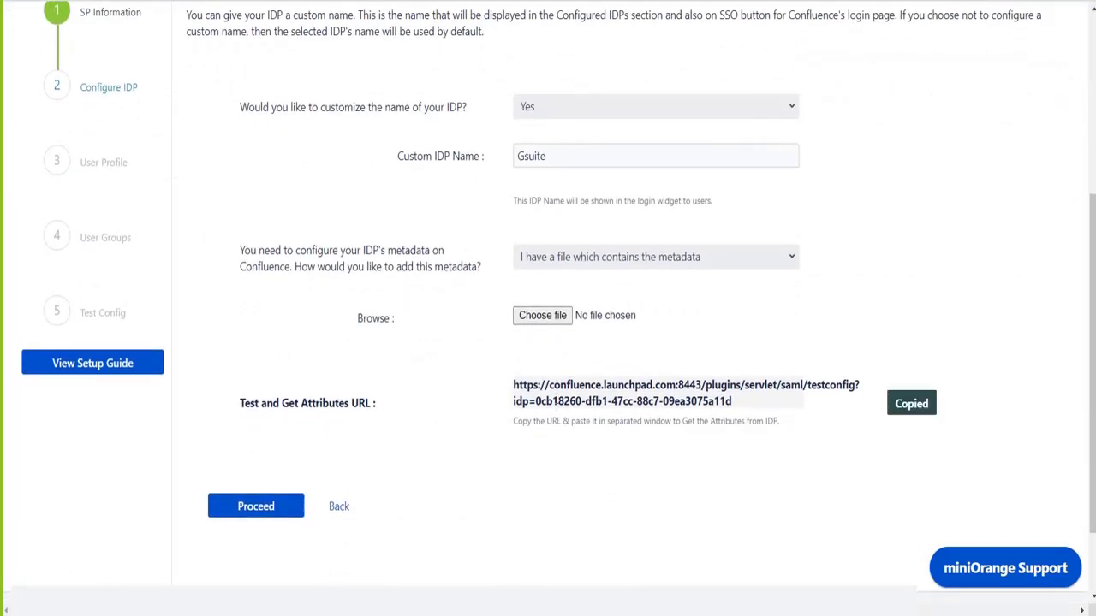
{"action": "key", "text": "ctrl+shift+n"}
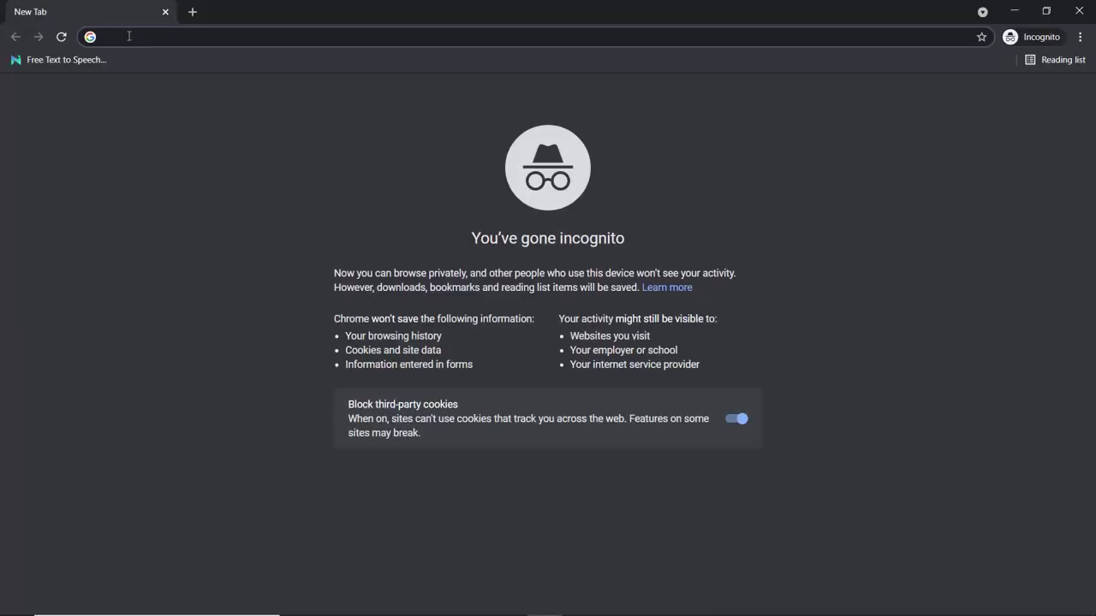
{"action": "key", "text": "ctrl+v"}
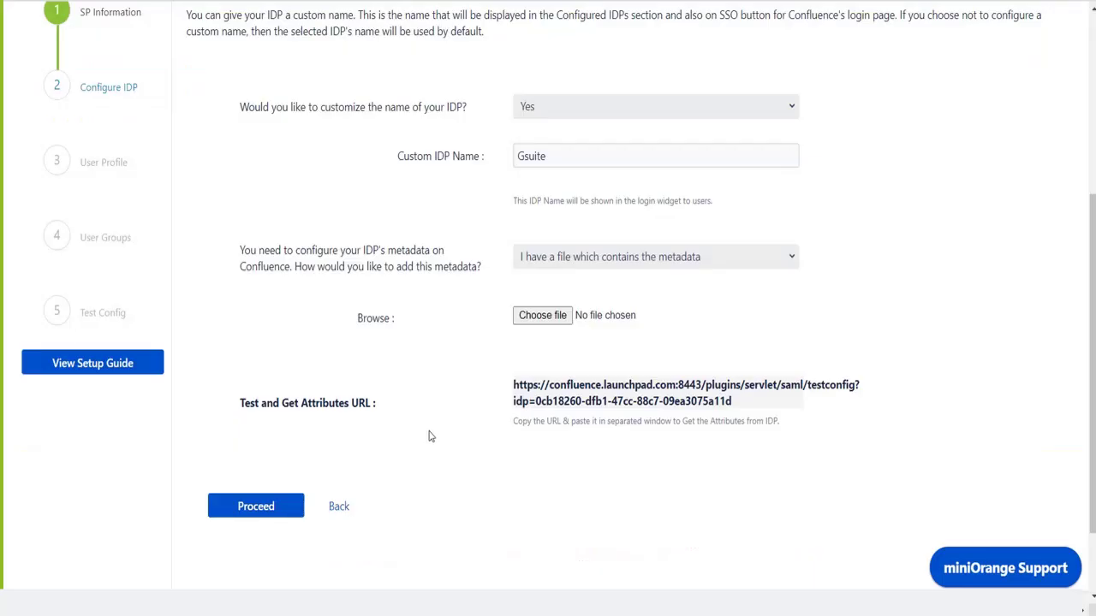
- Enable separate first and last names, map them to FirstName and LastName, and save
{"action": "left_click", "coordinate": [272, 508]}
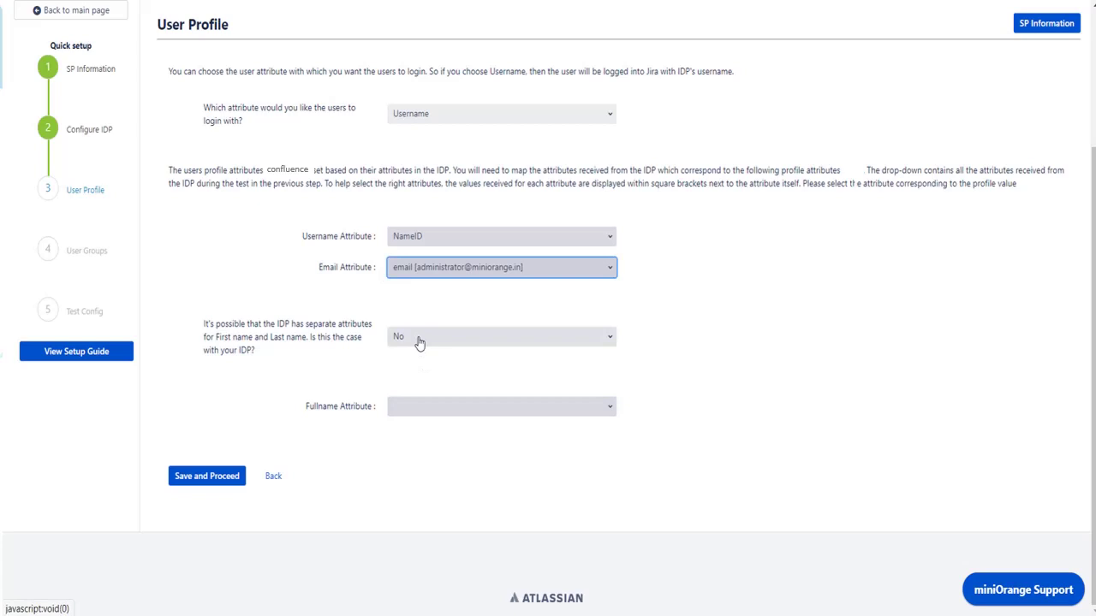
{"action": "left_click", "coordinate": [420, 342]}
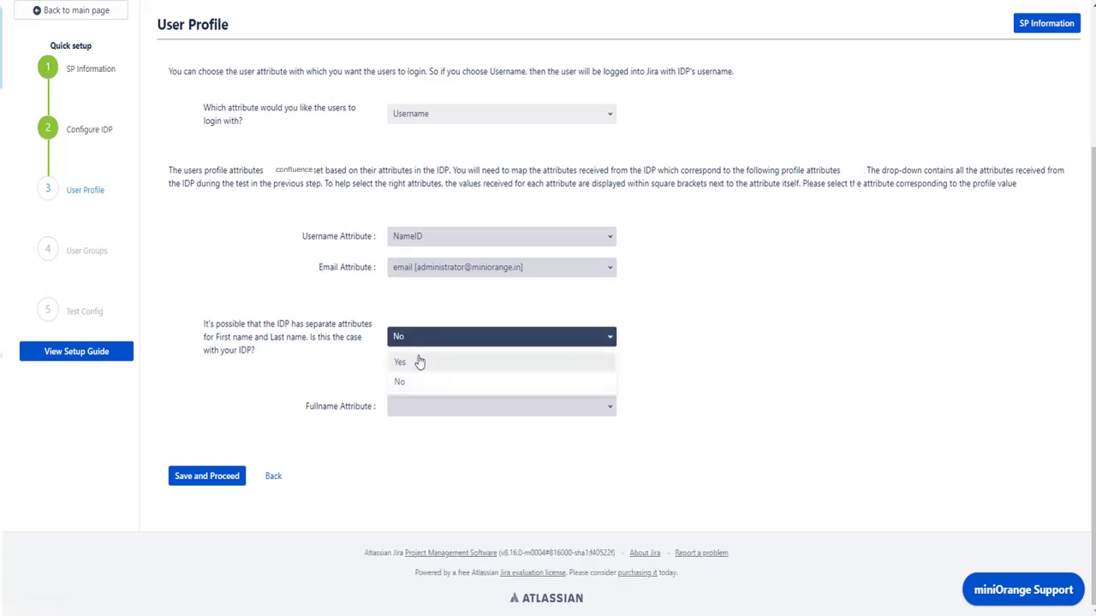
{"action": "left_click", "coordinate": [419, 361]}
{"action": "left_click", "coordinate": [417, 419]}
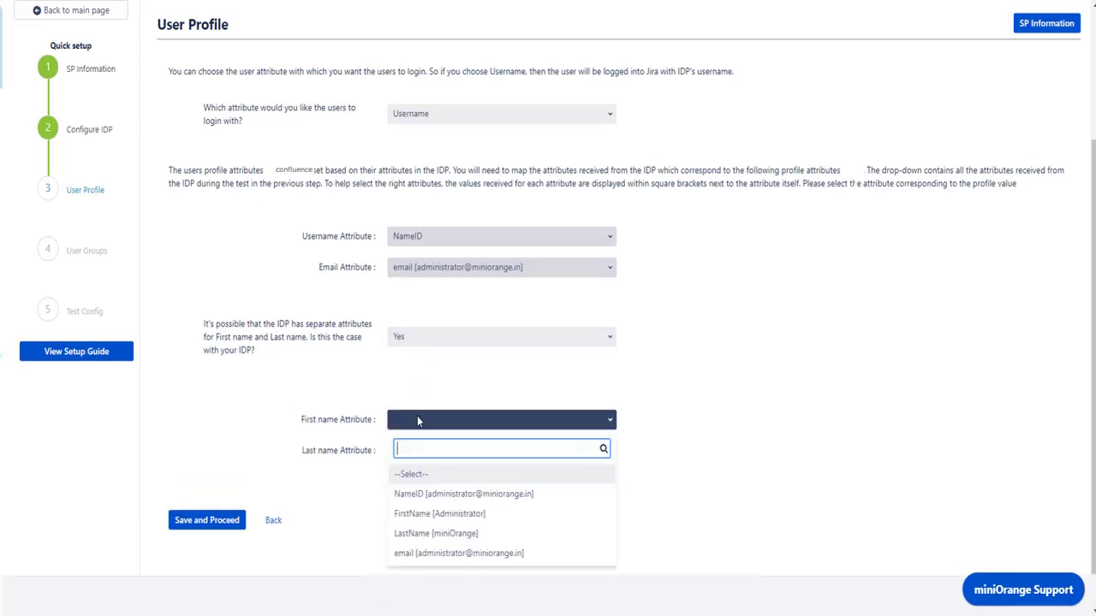
{"action": "left_click", "coordinate": [416, 514]}
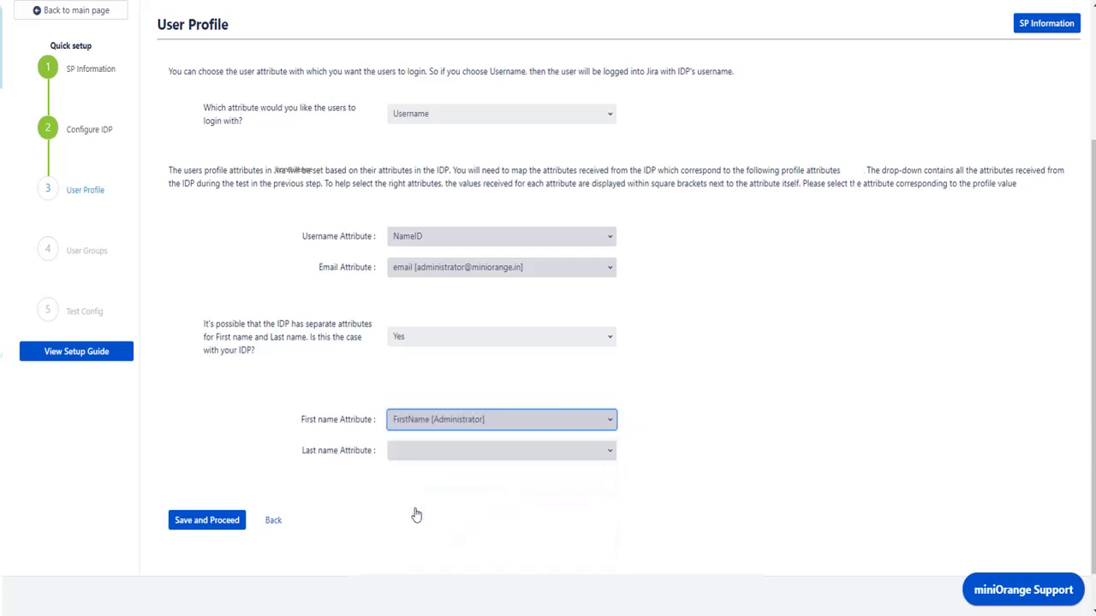
{"action": "left_click", "coordinate": [423, 457]}
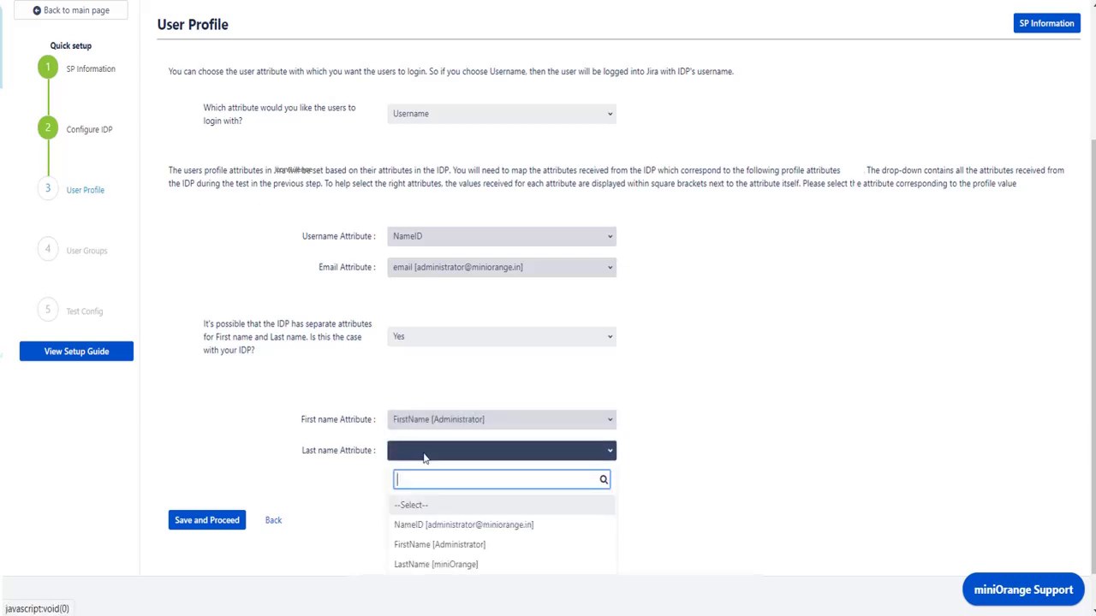
{"action": "left_click", "coordinate": [428, 564]}
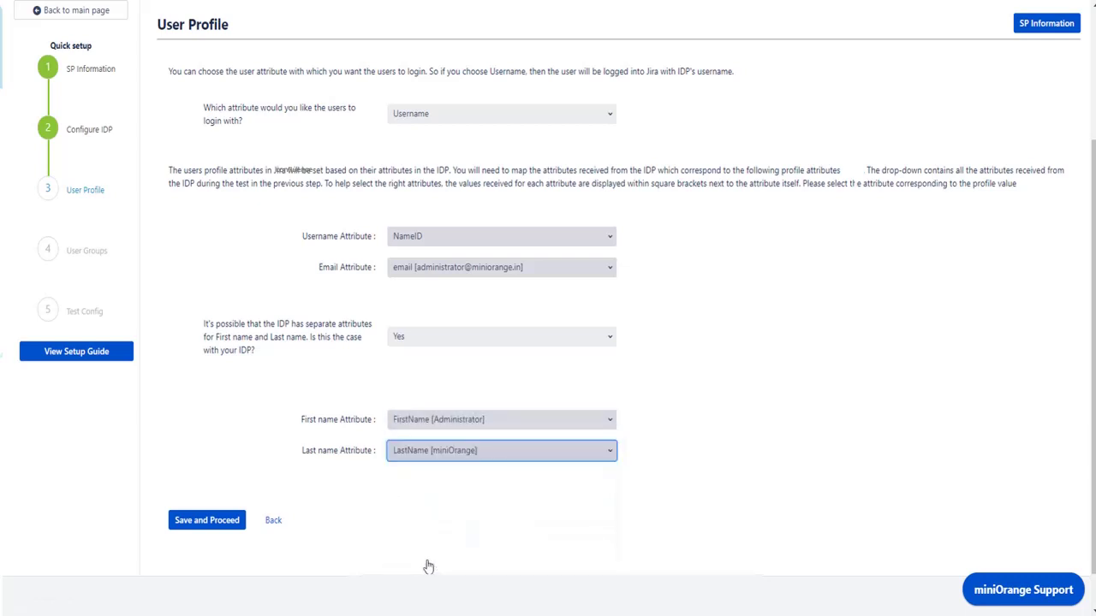
{"action": "left_click", "coordinate": [231, 526]}
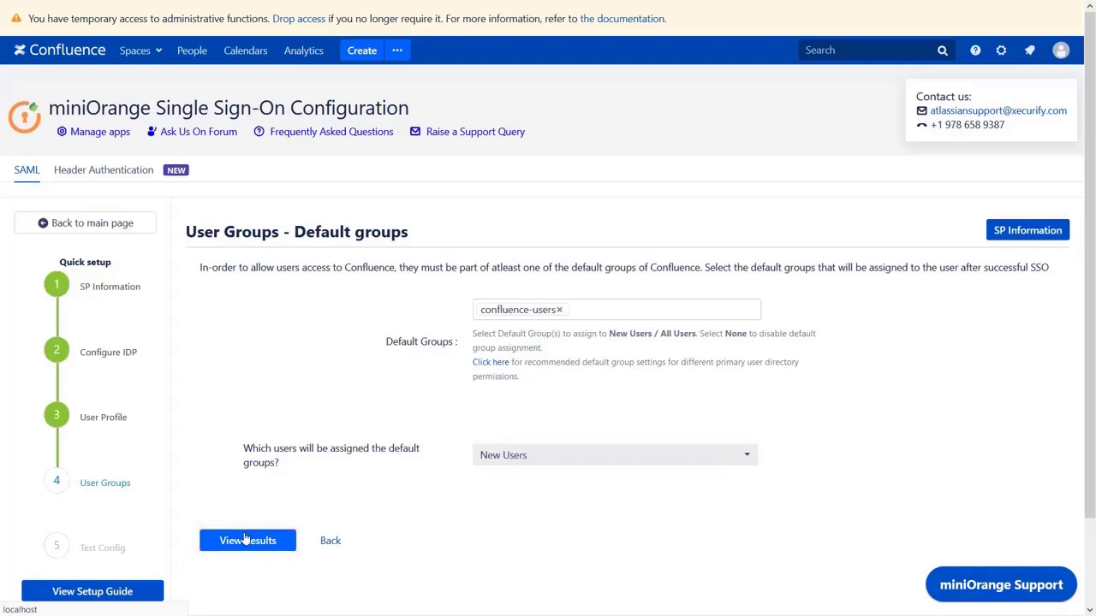
- Review the test configuration results and finish the quick setup
{"action": "left_click", "coordinate": [246, 540]}
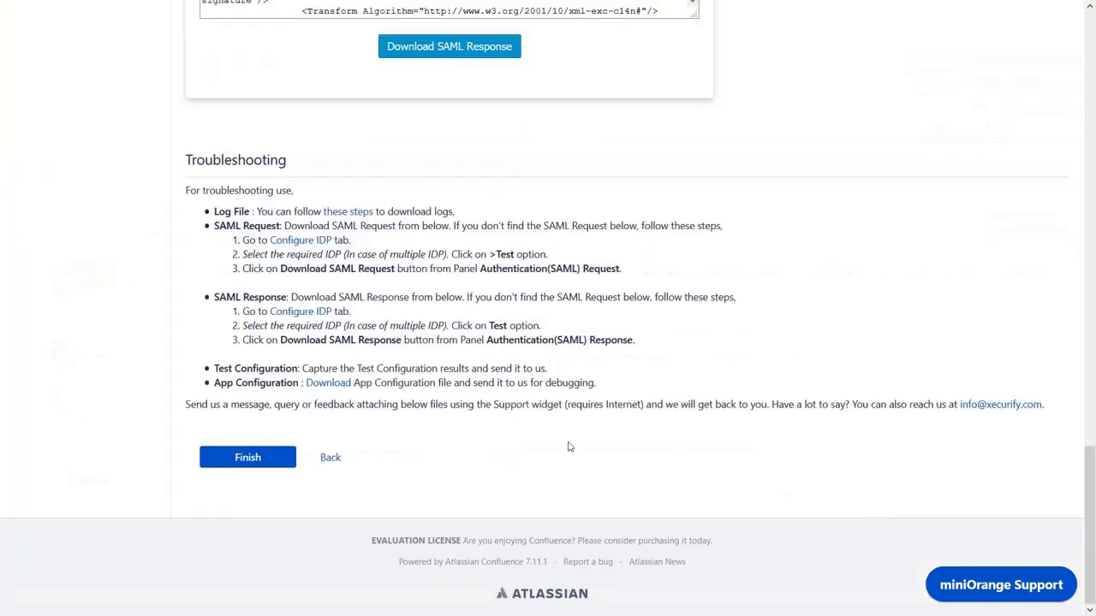
{"action": "left_click", "coordinate": [248, 456]}
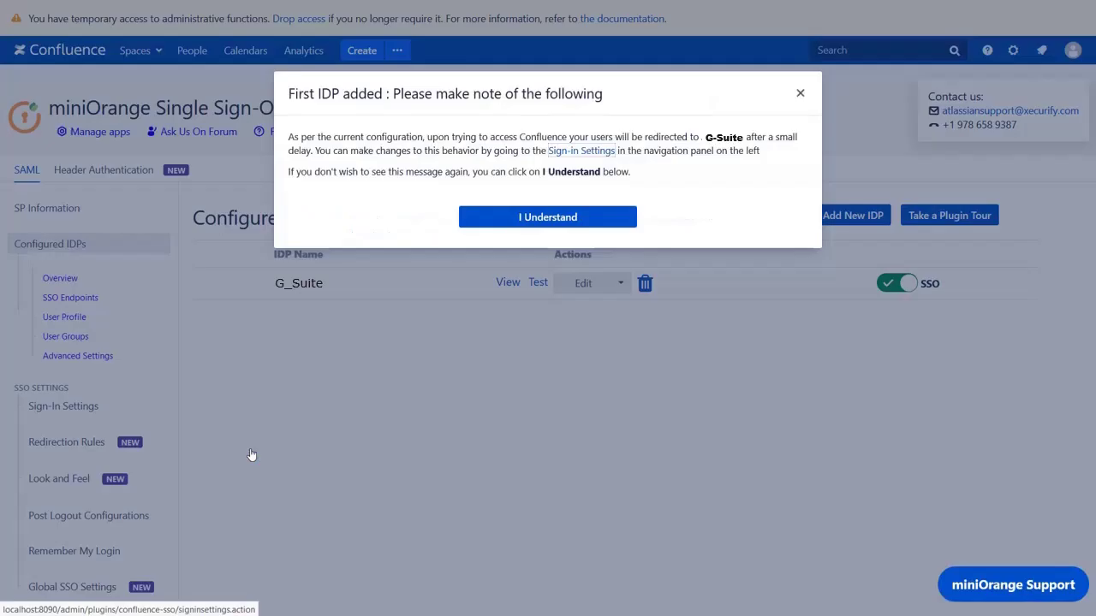
- Switch Auto-Redirect to IDP off in Sign-In Settings and save the settings
{"action": "left_click", "coordinate": [567, 152]}
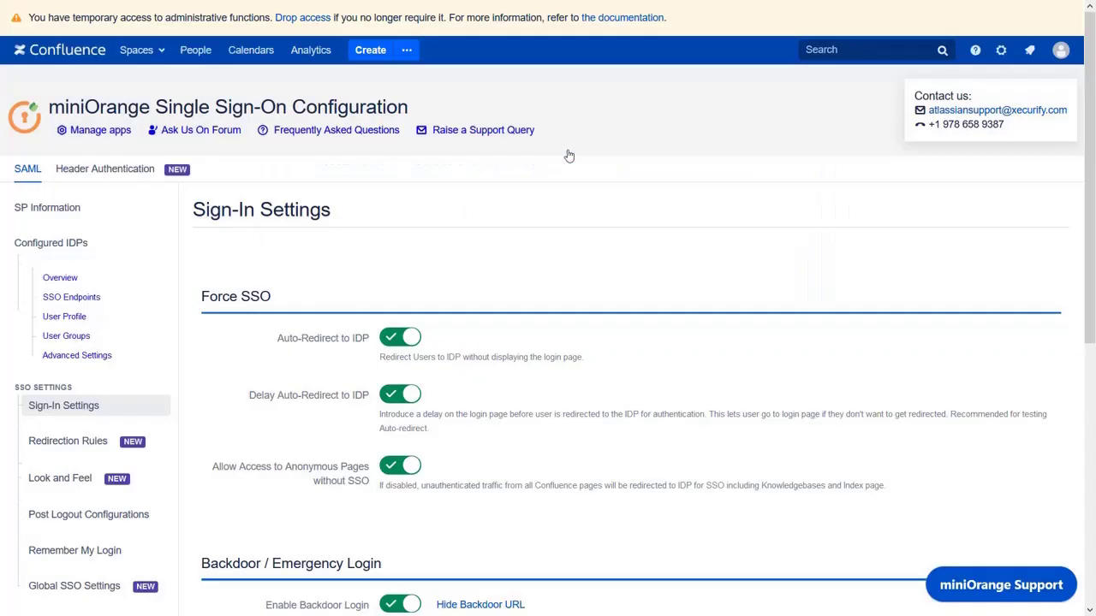
{"action": "left_click", "coordinate": [411, 341]}
{"action": "scroll", "coordinate": [410, 346], "scroll_direction": "down", "scroll_amount": 5}
{"action": "left_click", "coordinate": [382, 485]}
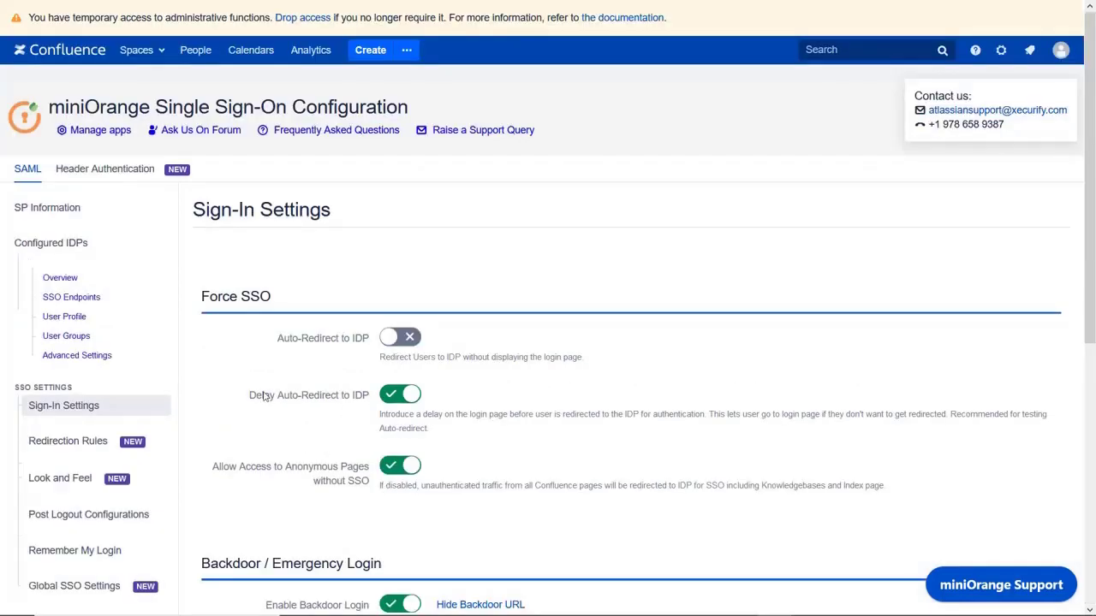
- Return to the Configured IDPs list
{"action": "left_click", "coordinate": [107, 247]}
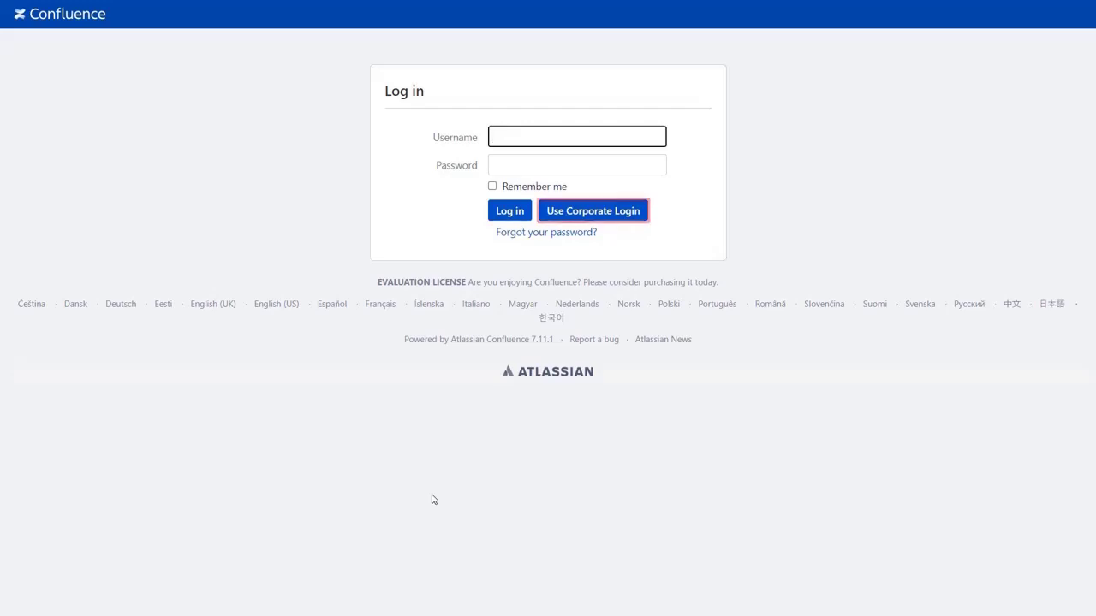
- Sign in through Google corporate login with the Google account password
{"action": "left_click", "coordinate": [572, 215]}
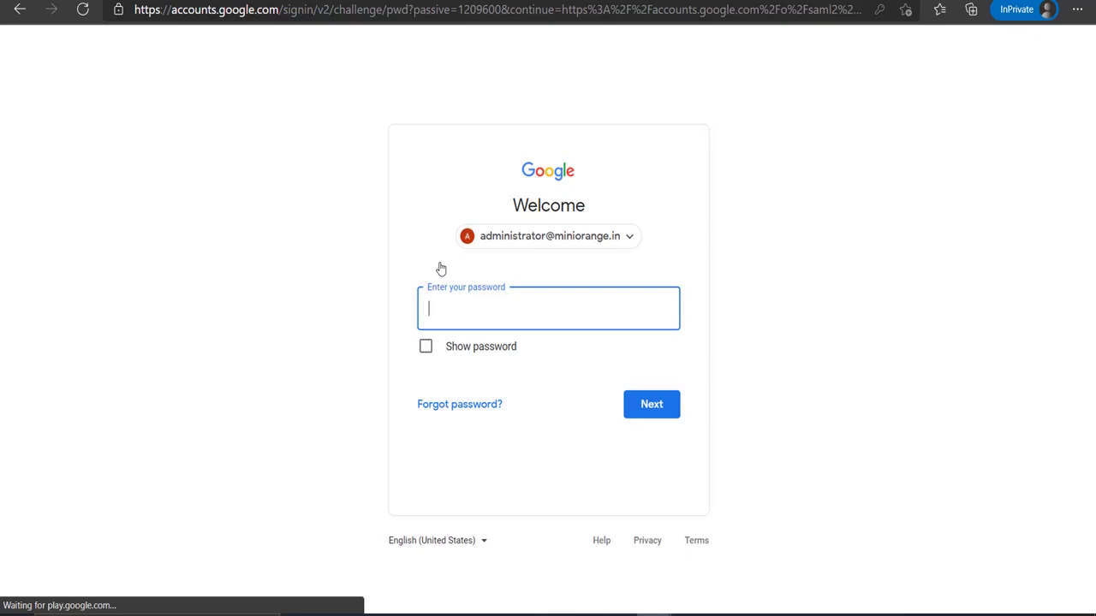
{"action": "type", "text": "•••••••••••"}
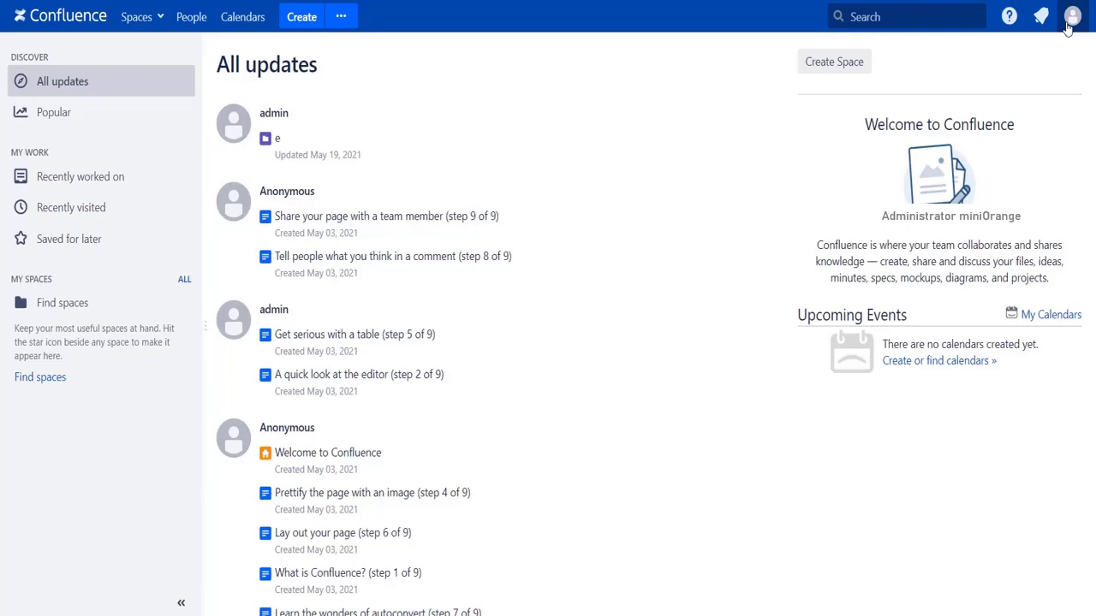
- Open the signed-in user's Profile from the avatar menu
{"action": "left_click", "coordinate": [1071, 16]}
{"action": "left_click", "coordinate": [1008, 126]}
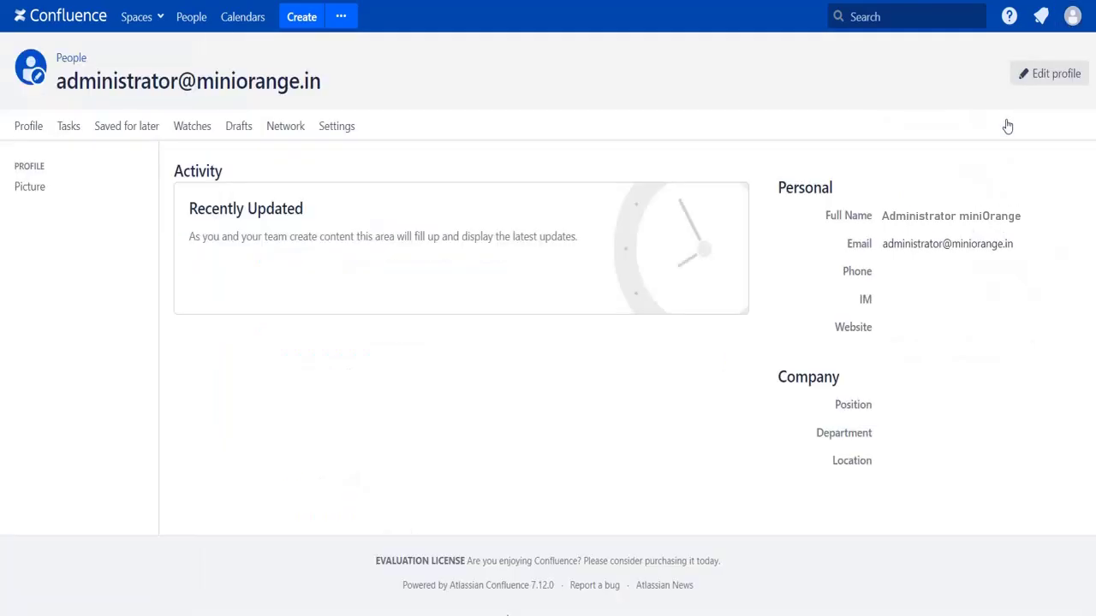